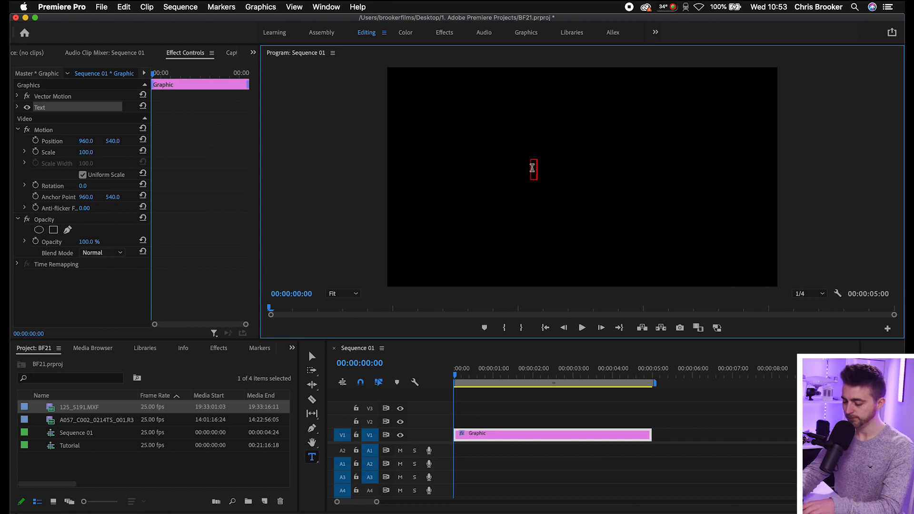
Enter BF as the text of the new title and select all of its characters.
{"action": "type", "text": "BR"}
{"action": "key", "text": "BackSpace"}
{"action": "type", "text": "F"}
{"action": "key", "text": "super+a"}
Expand the BF text's settings, widen the Effect Controls area, and set the font to Avenir Black.
{"action": "left_click", "coordinate": [17, 107]}
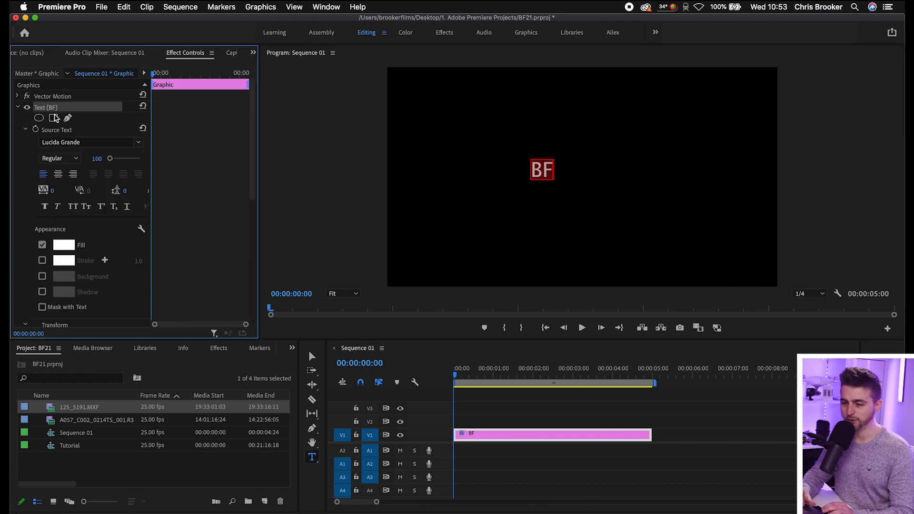
{"action": "left_click", "coordinate": [144, 74]}
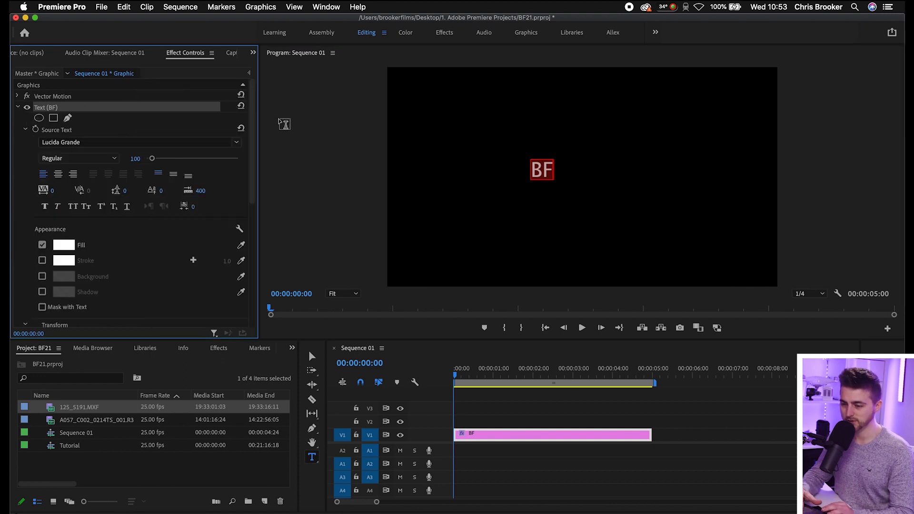
{"action": "left_click_drag", "start_coordinate": [258, 110], "coordinate": [339, 112]}
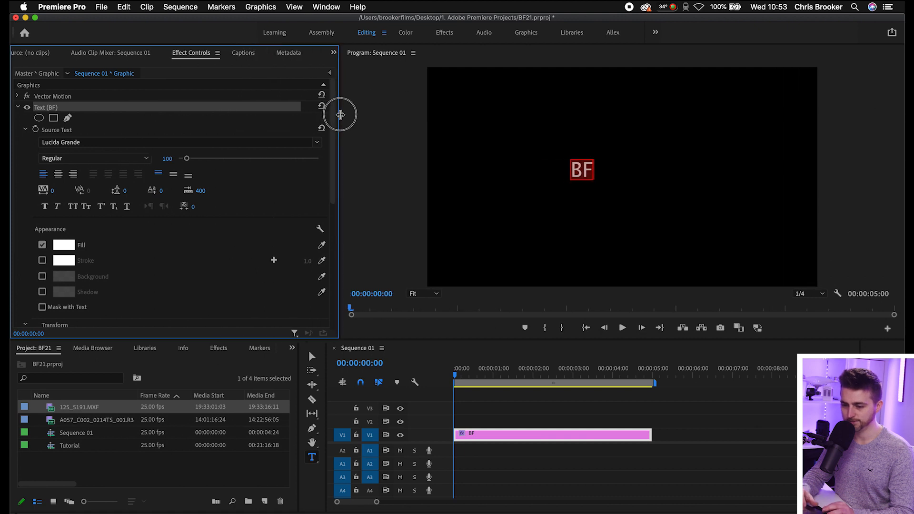
{"action": "left_click", "coordinate": [85, 142]}
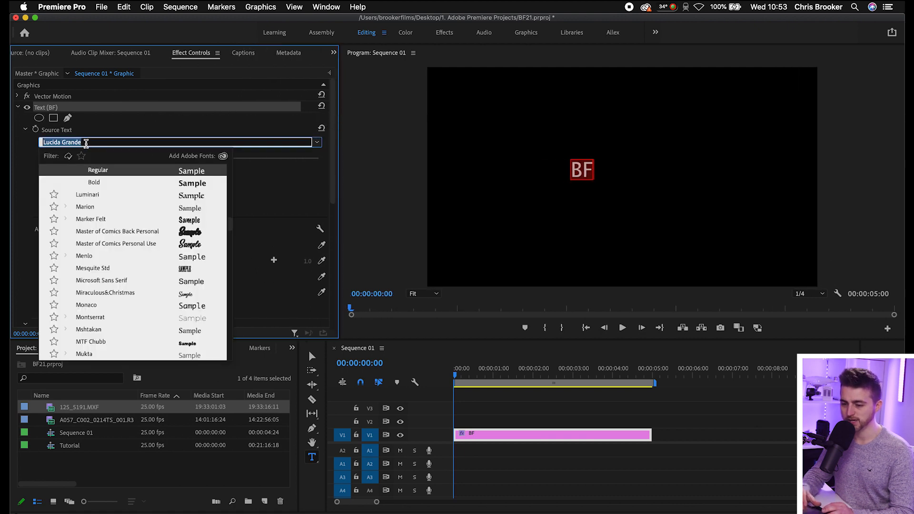
{"action": "type", "text": "ave"}
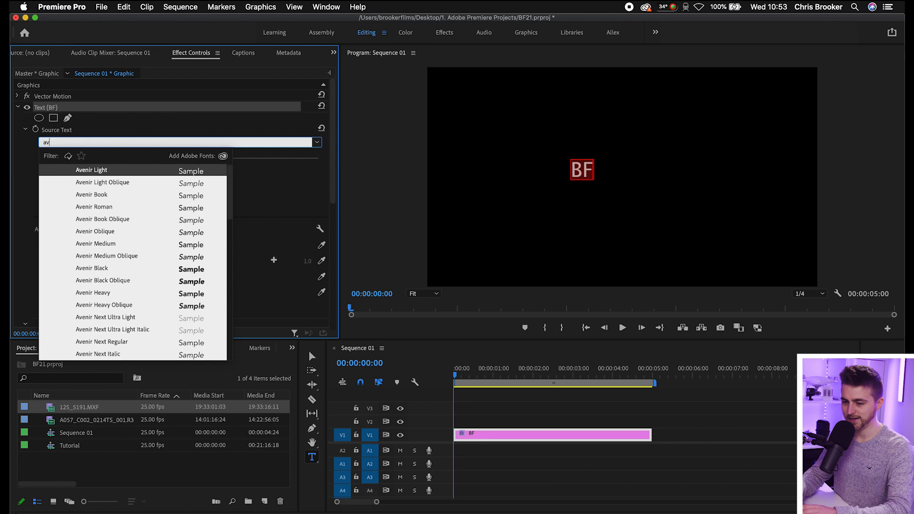
{"action": "left_click", "coordinate": [92, 269]}
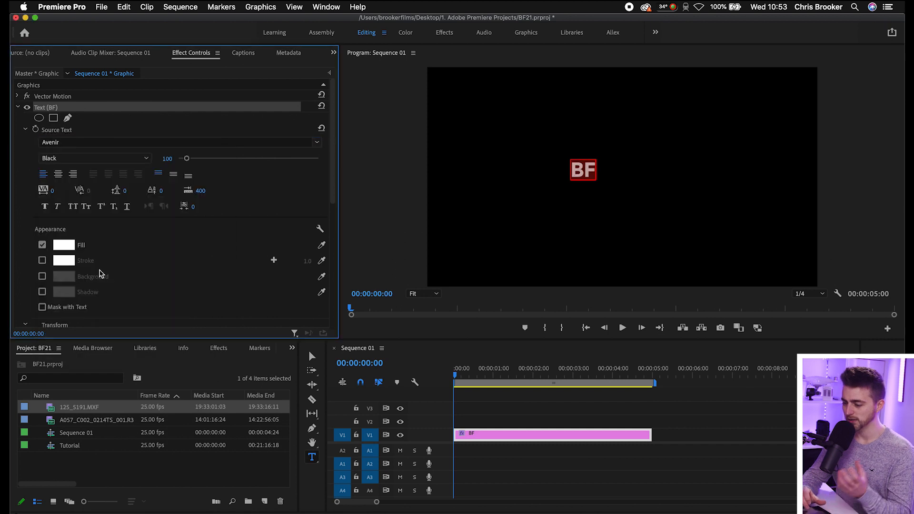
Enlarge the BF text to a font size of 819 and reposition it in the centre of the frame.
{"action": "left_click_drag", "start_coordinate": [187, 161], "coordinate": [250, 163]}
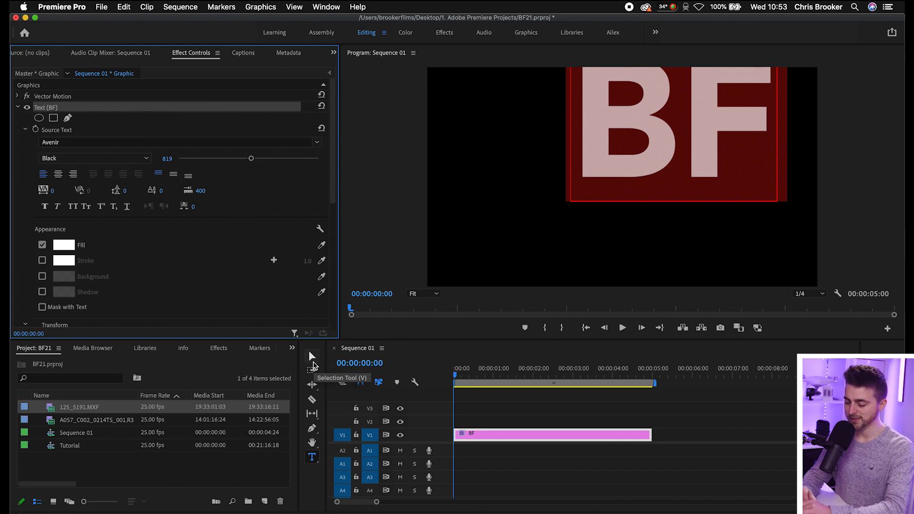
{"action": "left_click", "coordinate": [311, 356]}
{"action": "left_click_drag", "start_coordinate": [685, 125], "coordinate": [637, 179]}
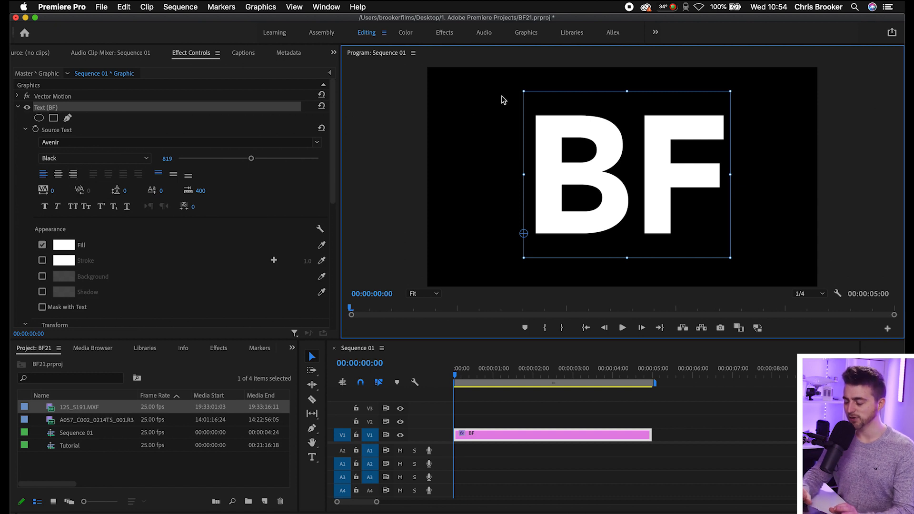
{"action": "left_click_drag", "start_coordinate": [634, 160], "coordinate": [627, 158]}
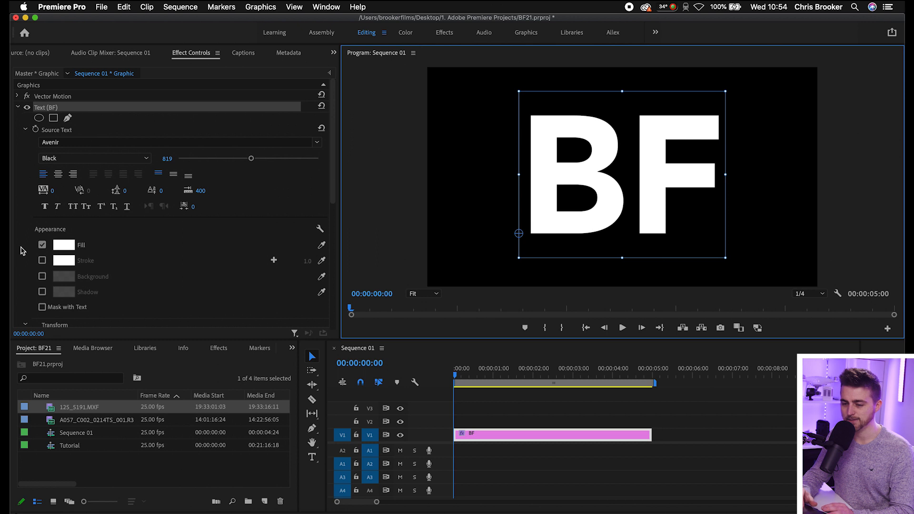
Apply faux bold to the BF text and accept white (FFFFFF) as its fill colour.
{"action": "left_click", "coordinate": [44, 207]}
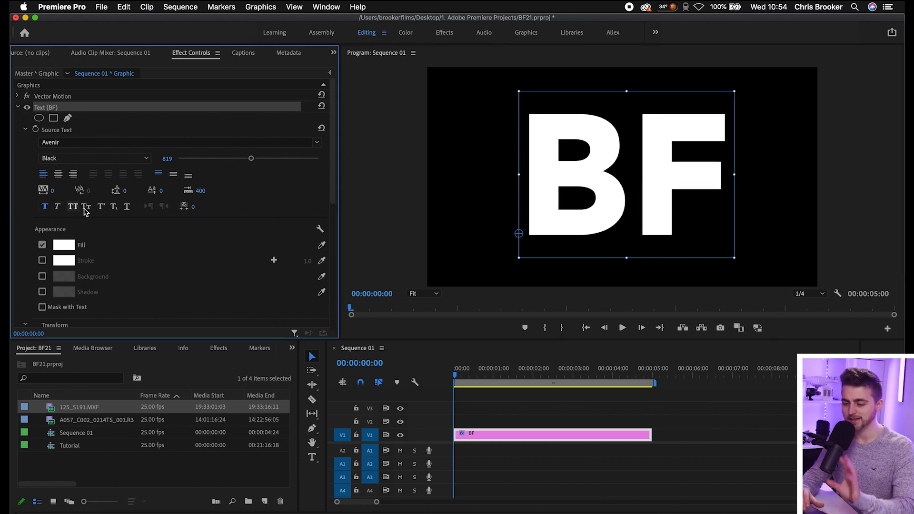
{"action": "scroll", "coordinate": [226, 205], "scroll_direction": "down", "scroll_amount": 4}
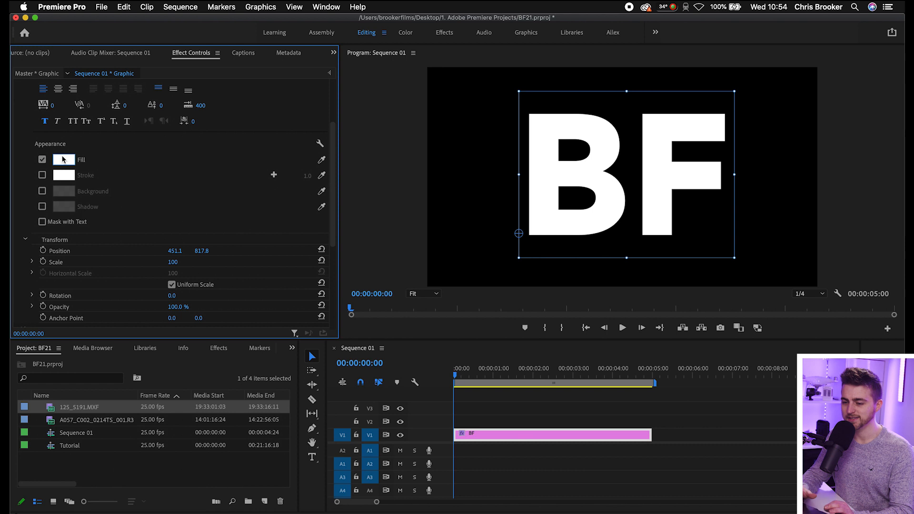
{"action": "left_click", "coordinate": [62, 159]}
{"action": "mouse_move", "coordinate": [148, 245]}
{"action": "left_mouse_down"}
{"action": "mouse_move", "coordinate": [126, 287]}
{"action": "mouse_move", "coordinate": [68, 337]}
{"action": "left_mouse_up"}
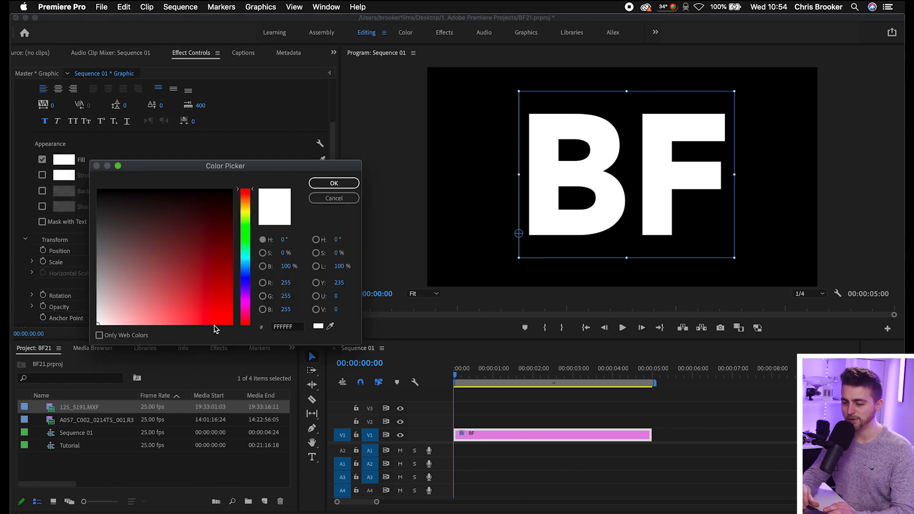
{"action": "left_click", "coordinate": [294, 329]}
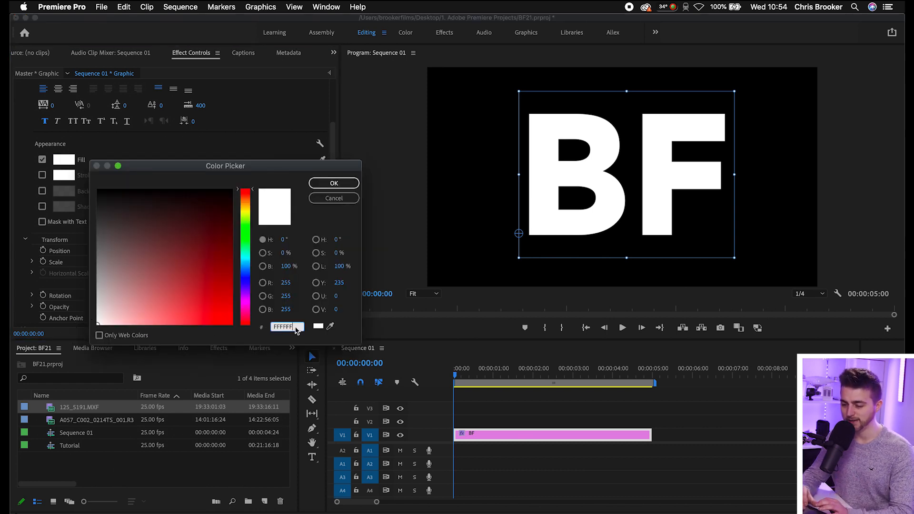
{"action": "left_click", "coordinate": [334, 183]}
{"action": "scroll", "coordinate": [151, 161], "scroll_direction": "down", "scroll_amount": 5}
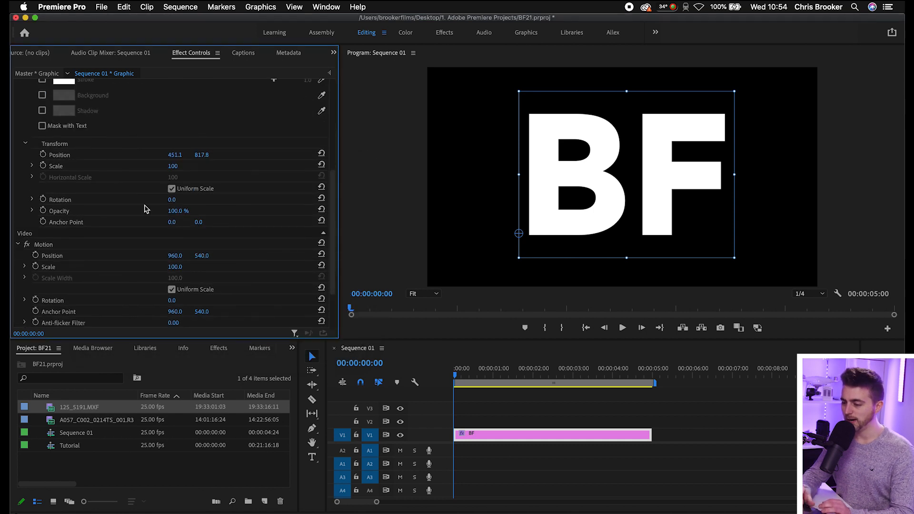
{"action": "left_click", "coordinate": [551, 424]}
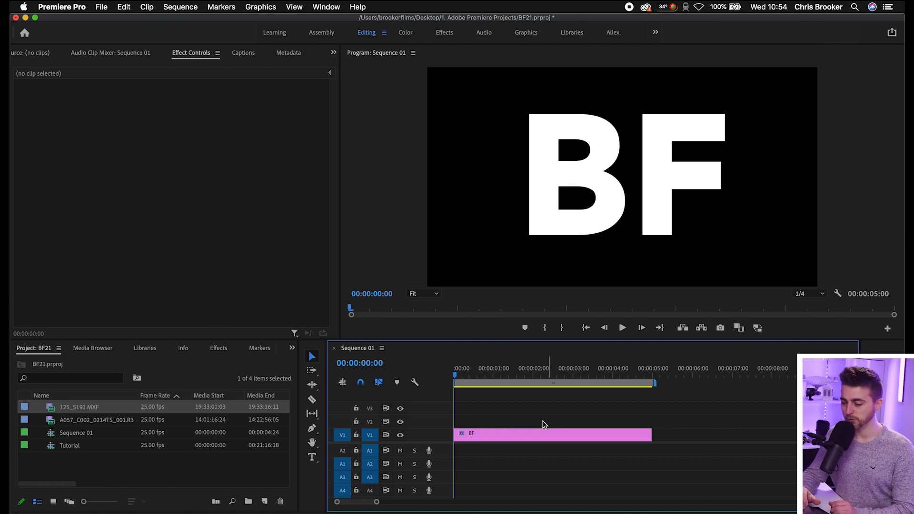
Move the BF title up to track V2 and place the 125_5191.MXF clip beneath it on V1 at the sequence start.
{"action": "left_click", "coordinate": [518, 431]}
{"action": "left_click_drag", "start_coordinate": [487, 438], "coordinate": [482, 425]}
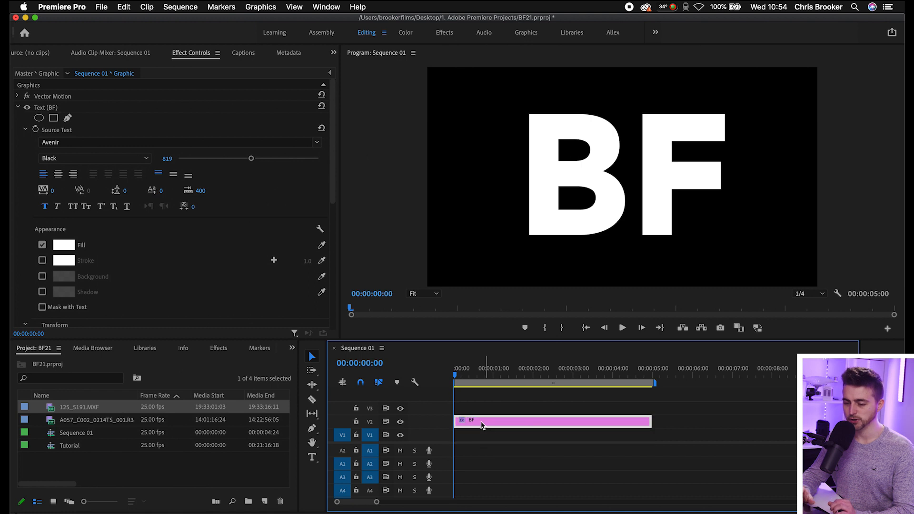
{"action": "left_click", "coordinate": [51, 409]}
{"action": "left_click_drag", "start_coordinate": [51, 408], "coordinate": [457, 455]}
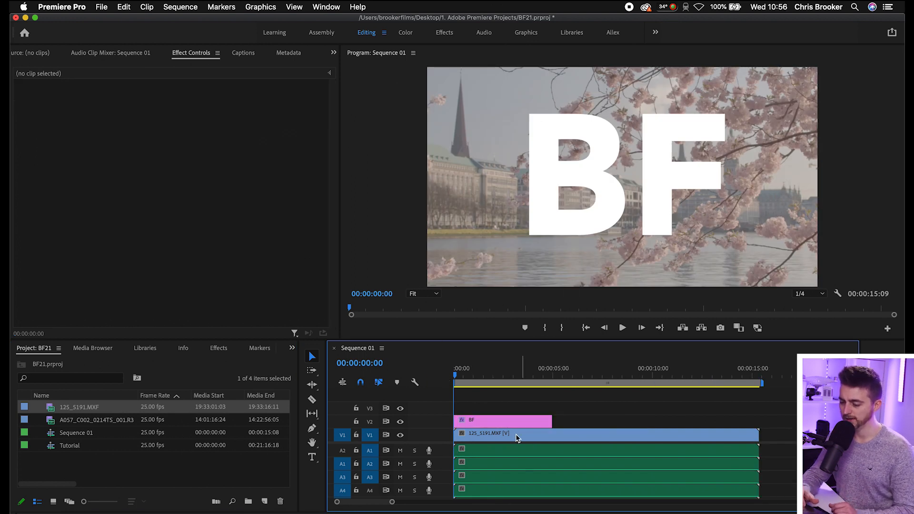
Extend the BF title to the end of the video clip and move it up to track V3.
{"action": "left_click", "coordinate": [491, 422]}
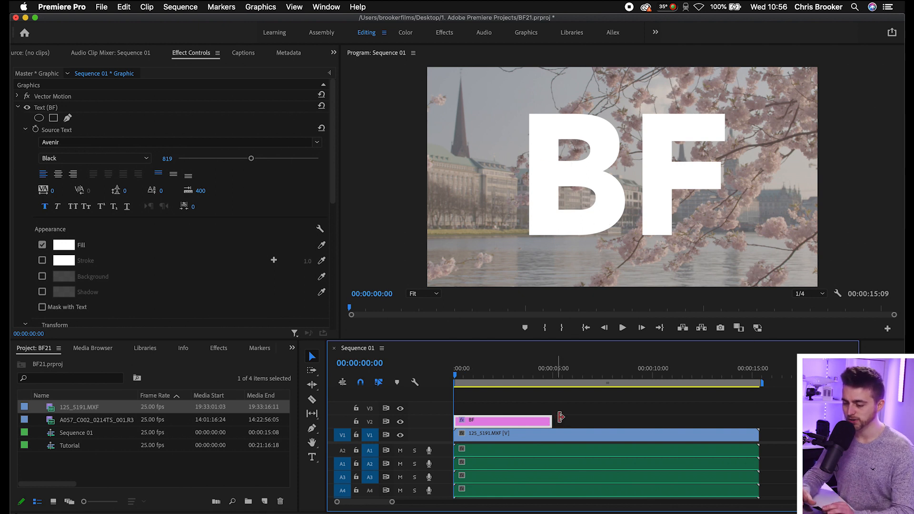
{"action": "left_click_drag", "start_coordinate": [552, 419], "coordinate": [758, 418]}
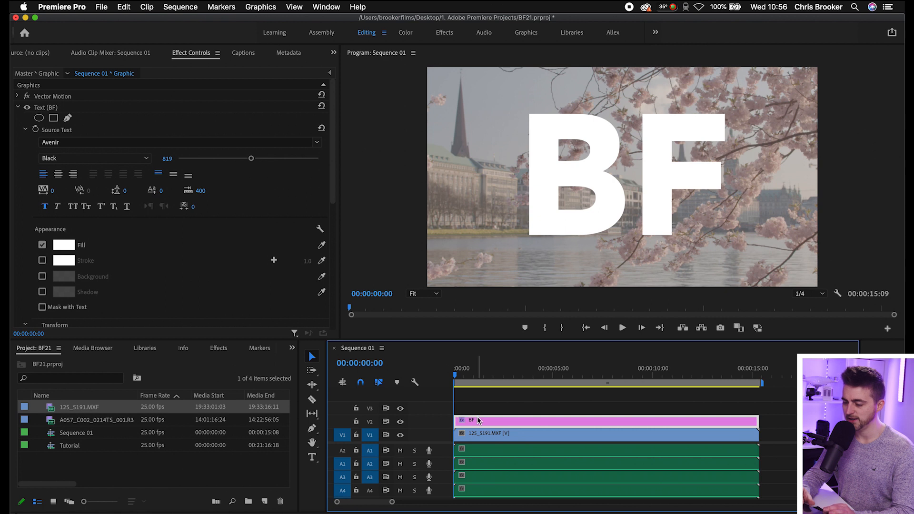
{"action": "left_click_drag", "start_coordinate": [472, 419], "coordinate": [473, 406]}
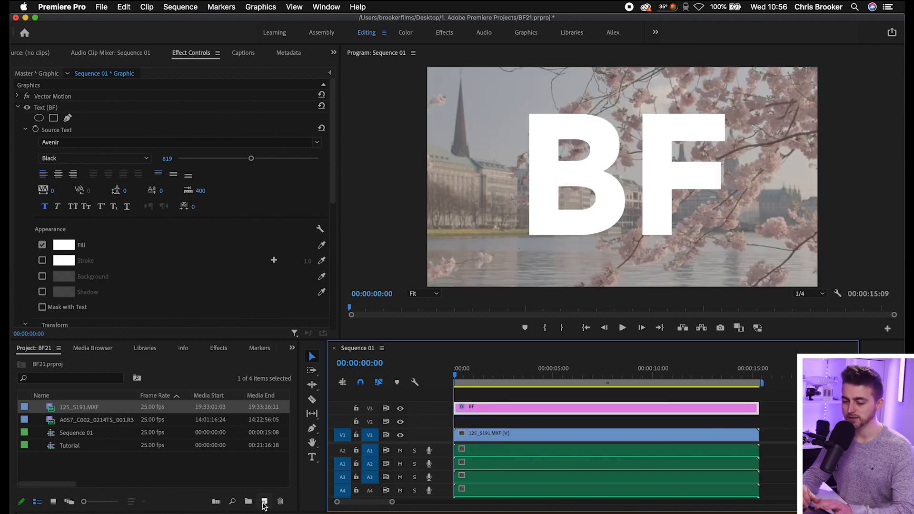
Create a black (000000) color matte at 1920 x 1080 and 25.00 fps with the default name.
{"action": "left_click", "coordinate": [264, 502]}
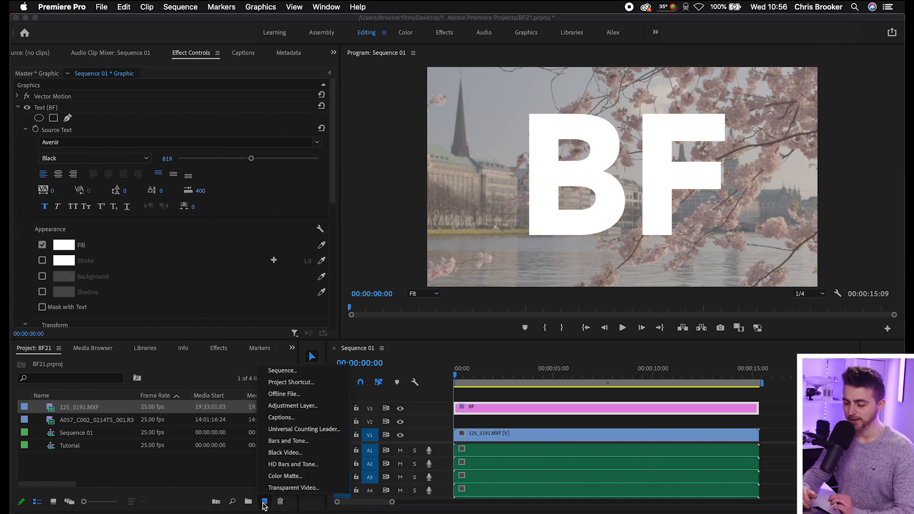
{"action": "left_click", "coordinate": [284, 476]}
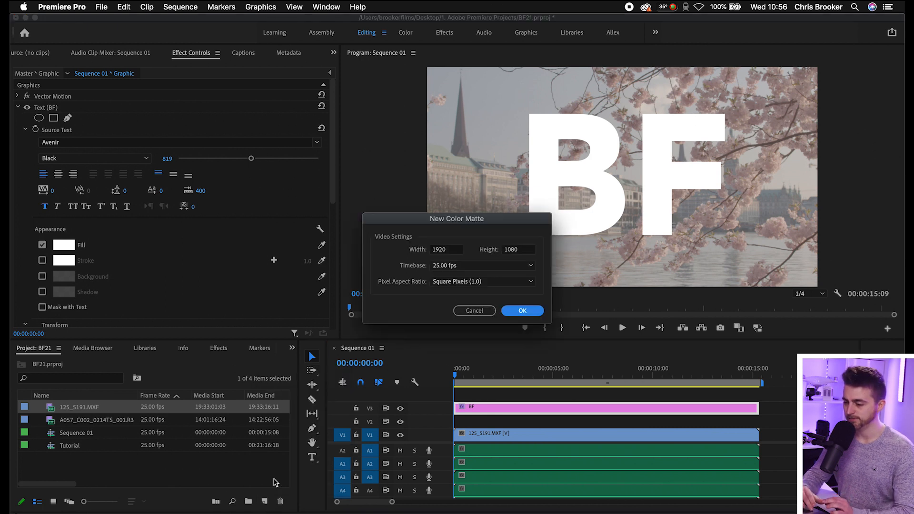
{"action": "left_click", "coordinate": [523, 311]}
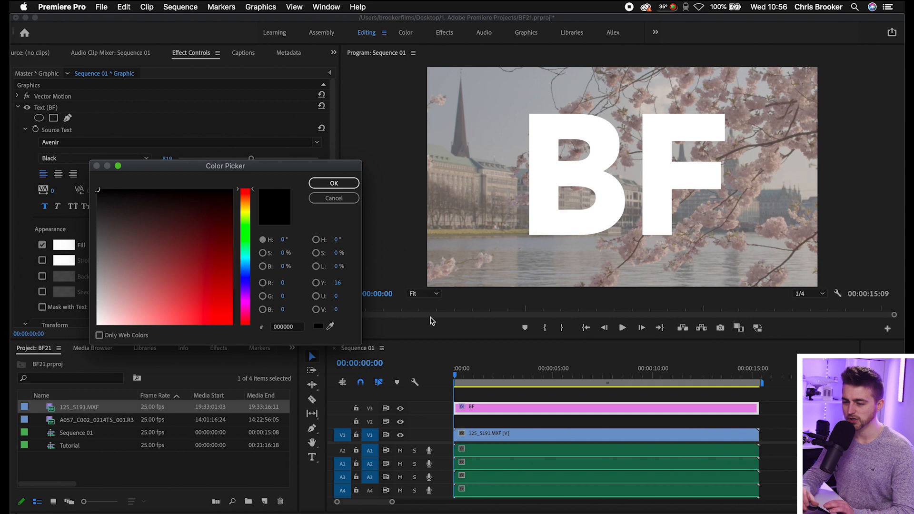
{"action": "mouse_move", "coordinate": [167, 231]}
{"action": "left_mouse_down"}
{"action": "mouse_move", "coordinate": [230, 184]}
{"action": "mouse_move", "coordinate": [226, 306]}
{"action": "mouse_move", "coordinate": [188, 310]}
{"action": "mouse_move", "coordinate": [180, 267]}
{"action": "mouse_move", "coordinate": [234, 189]}
{"action": "left_mouse_up"}
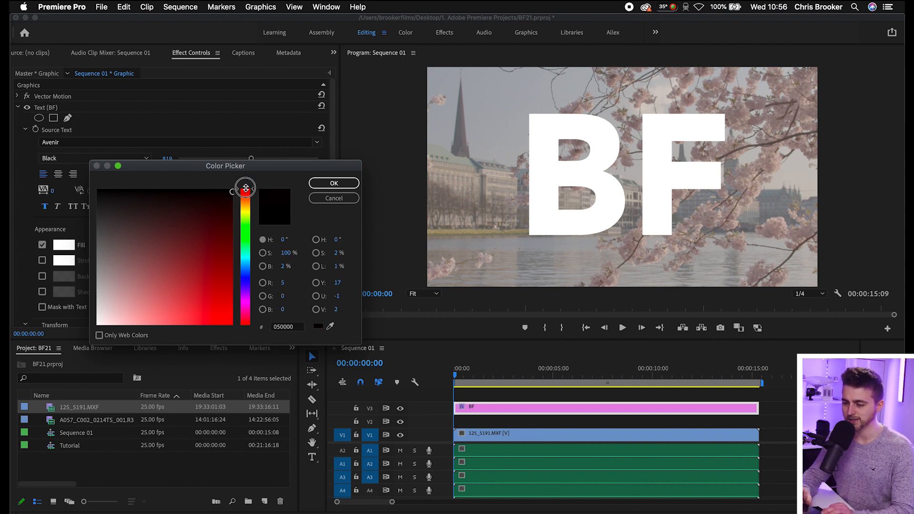
{"action": "left_click", "coordinate": [332, 184]}
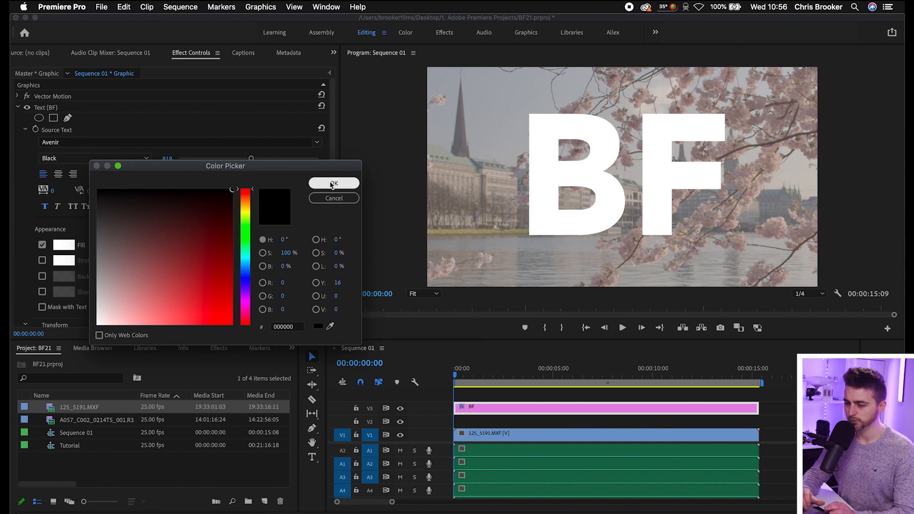
{"action": "key", "text": "Return"}
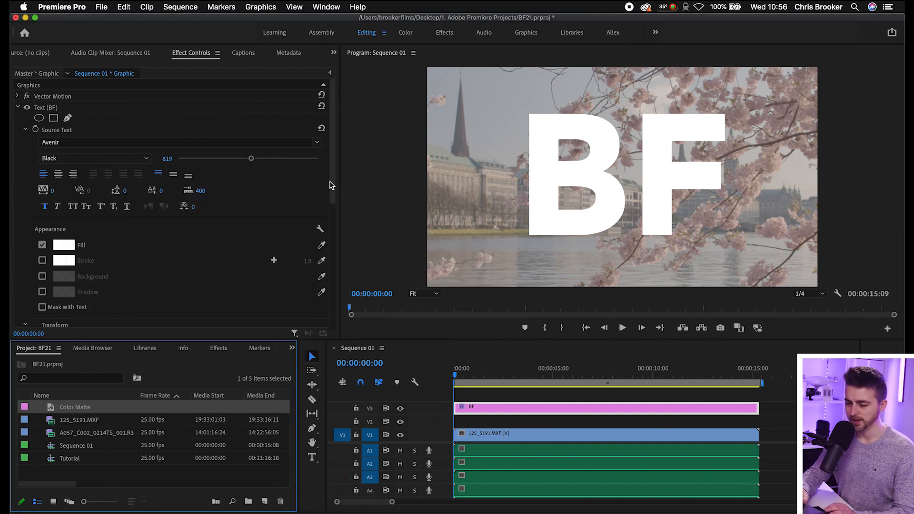
Place the color matte on track V2 below the title and extend it to the end of the video clip.
{"action": "left_click_drag", "start_coordinate": [67, 410], "coordinate": [442, 427]}
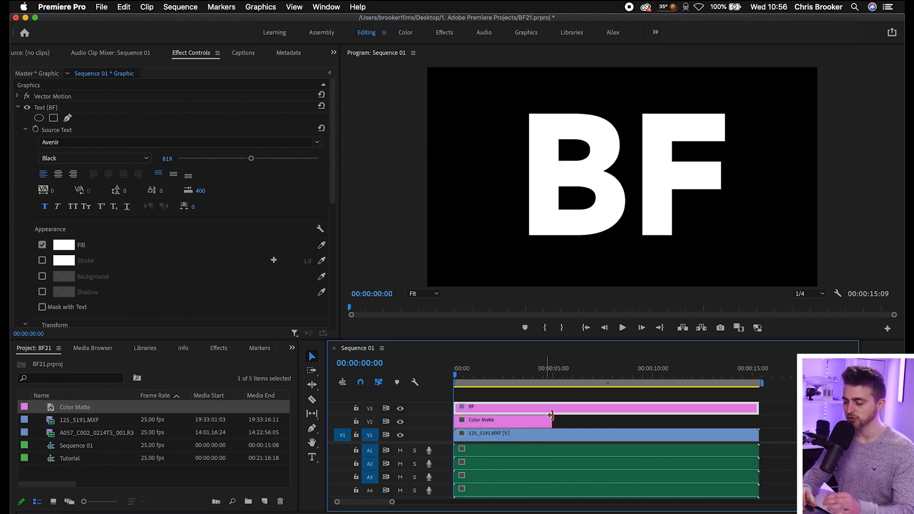
{"action": "left_click_drag", "start_coordinate": [552, 420], "coordinate": [613, 418]}
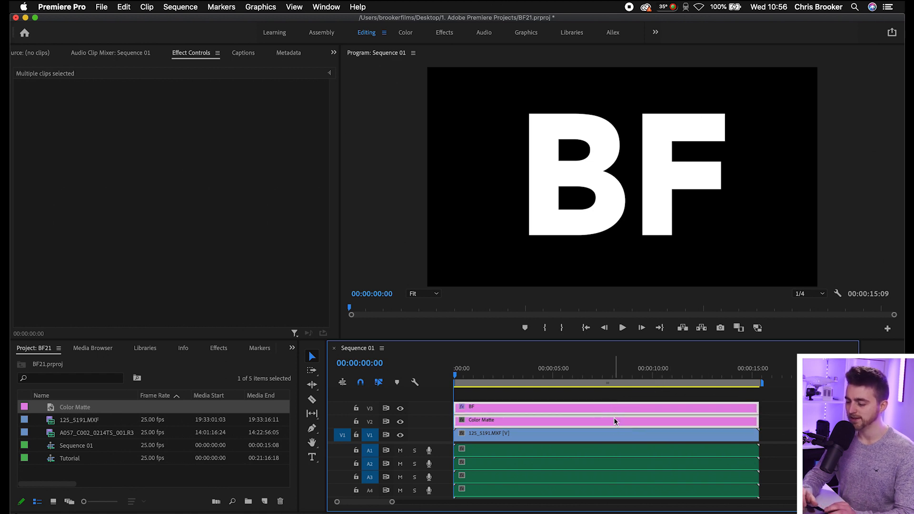
Nest the BF title and the color matte together into one sequence, keeping the suggested name.
{"action": "right_click", "coordinate": [526, 425]}
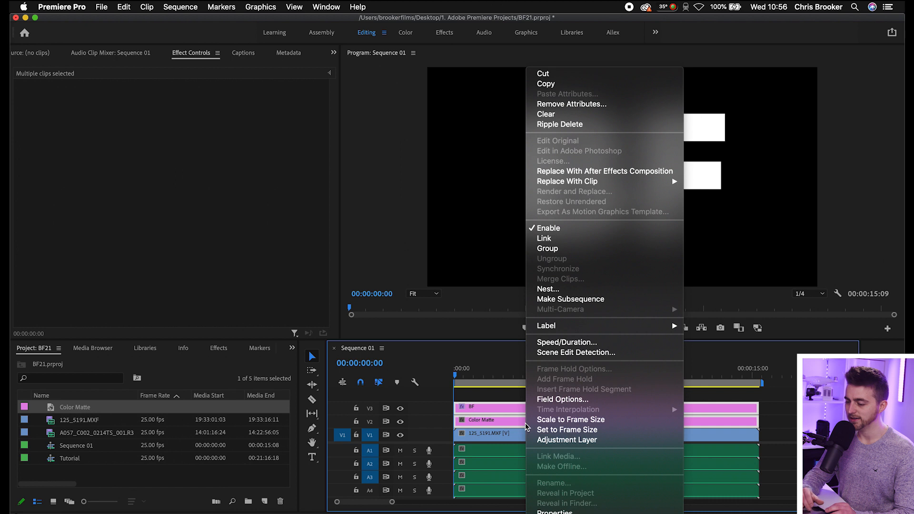
{"action": "left_click", "coordinate": [556, 289]}
{"action": "key", "text": "Return"}
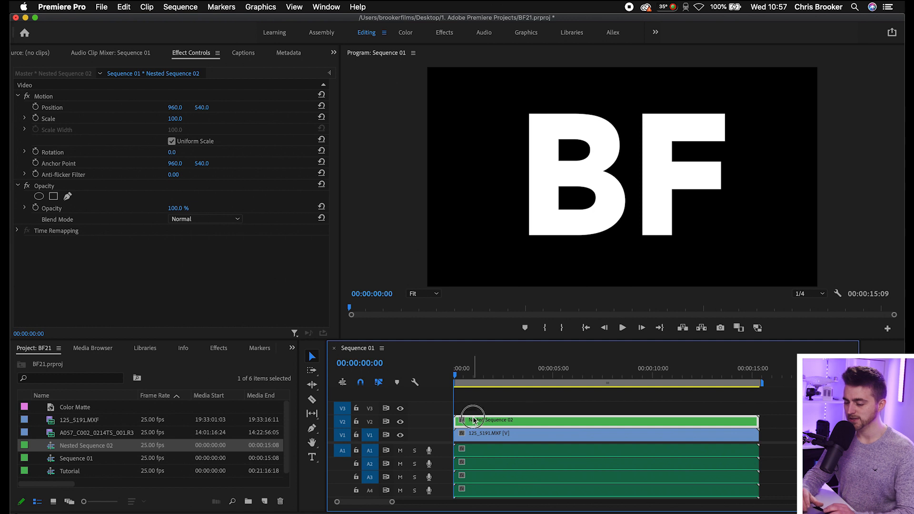
Set the nested title sequence's blend mode to Darken so the footage shows through the letters.
{"action": "left_click_drag", "start_coordinate": [474, 371], "coordinate": [472, 373]}
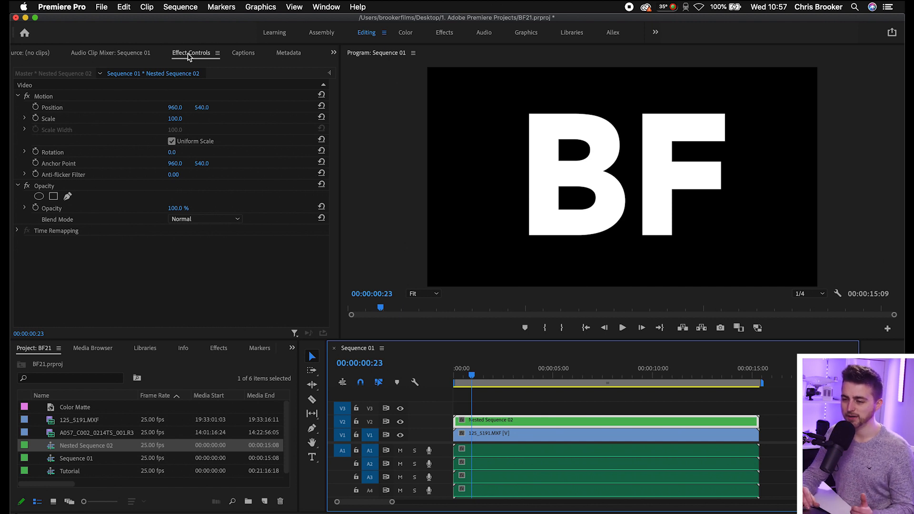
{"action": "left_click", "coordinate": [327, 7]}
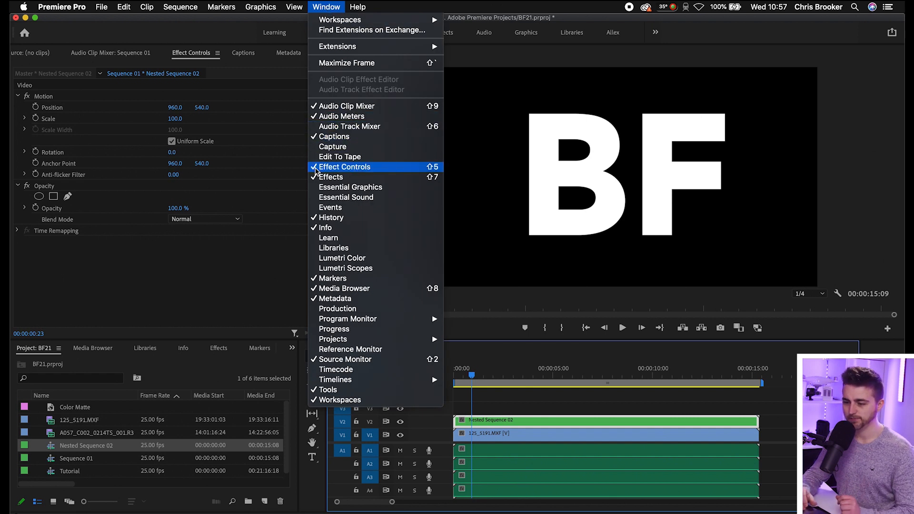
{"action": "left_click", "coordinate": [113, 301]}
{"action": "left_click", "coordinate": [49, 186]}
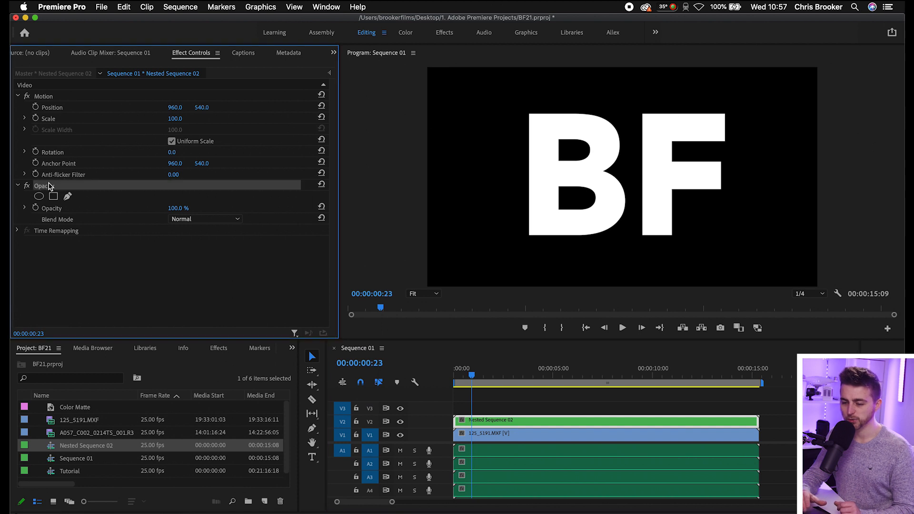
{"action": "left_click", "coordinate": [58, 220]}
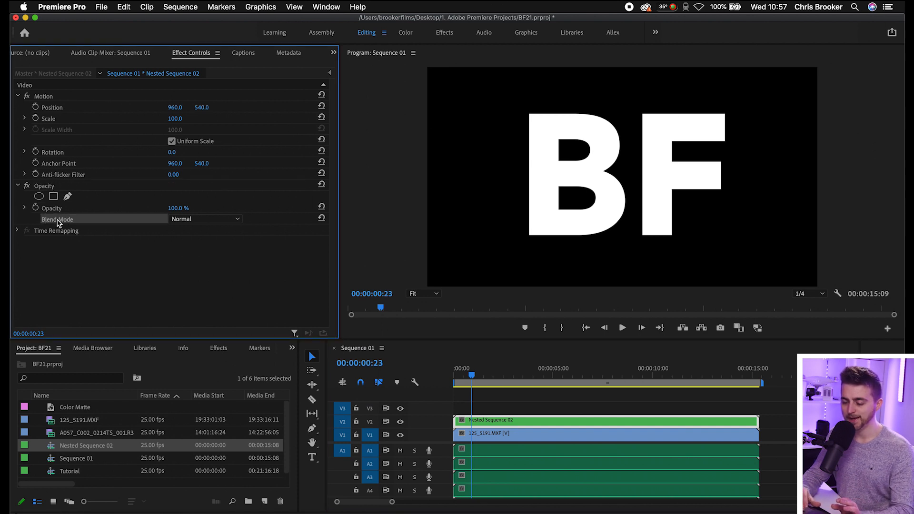
{"action": "left_click", "coordinate": [210, 219]}
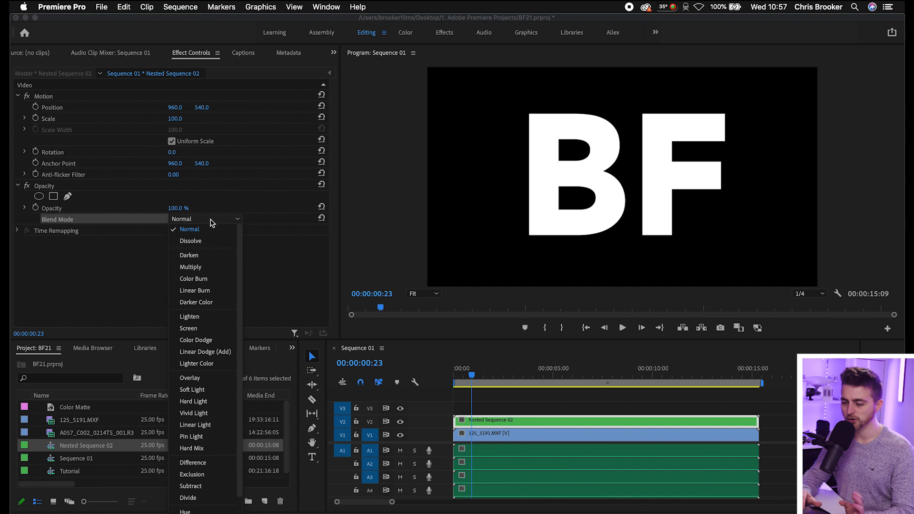
{"action": "left_click", "coordinate": [208, 256]}
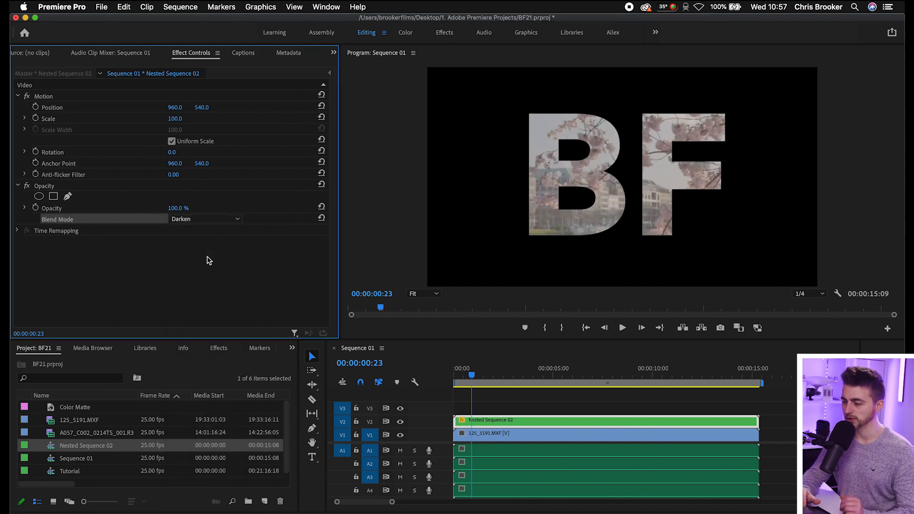
Try the Multiply, Color Burn, Linear Burn and Darker Color blend modes on the nested sequence.
{"action": "left_click", "coordinate": [209, 219]}
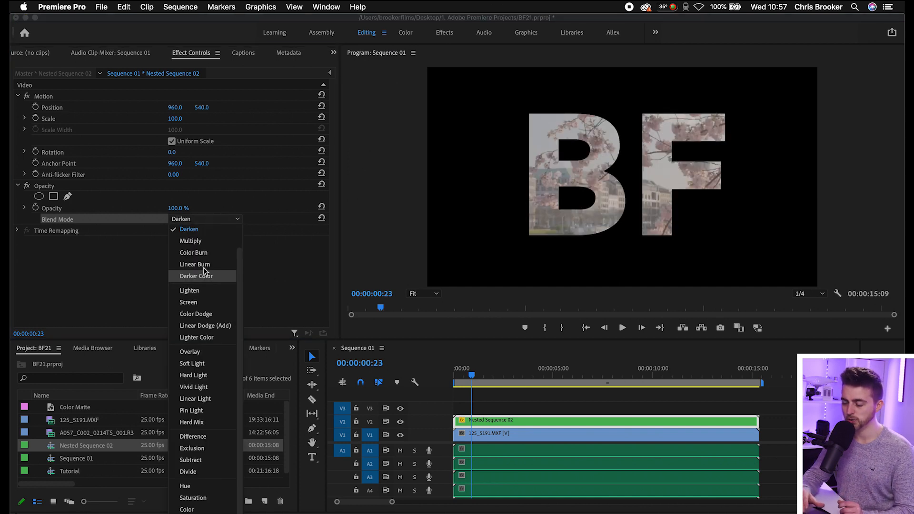
{"action": "left_click", "coordinate": [194, 241]}
{"action": "left_click", "coordinate": [199, 221]}
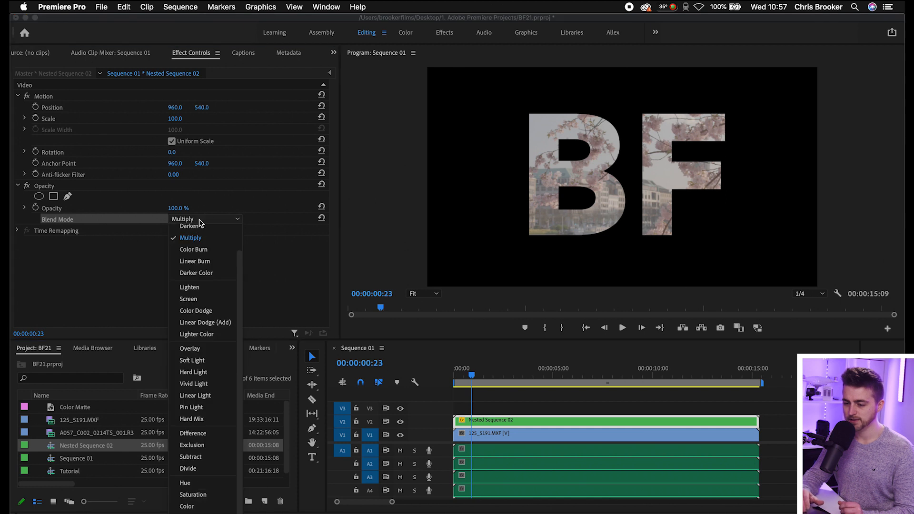
{"action": "left_click", "coordinate": [199, 250]}
{"action": "left_click", "coordinate": [210, 220]}
{"action": "left_click", "coordinate": [200, 260]}
{"action": "left_click", "coordinate": [209, 218]}
{"action": "left_click", "coordinate": [196, 273]}
Try the Screen blend mode on the nested sequence and return it to Darken.
{"action": "left_click", "coordinate": [206, 220]}
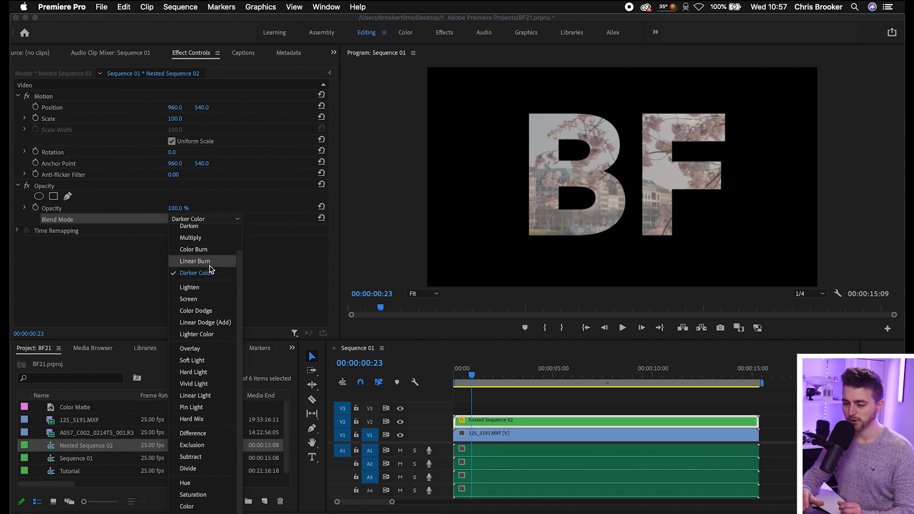
{"action": "scroll", "coordinate": [209, 269], "scroll_direction": "up", "scroll_amount": 3}
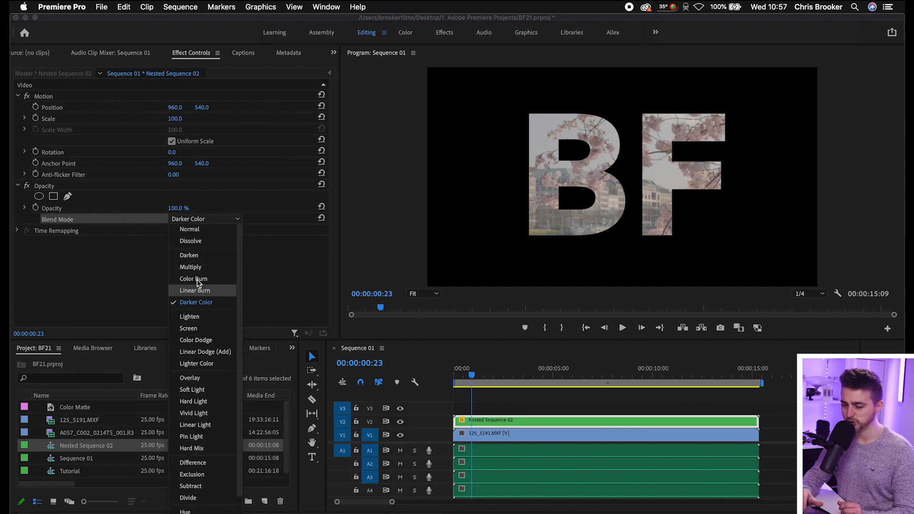
{"action": "left_click", "coordinate": [197, 329]}
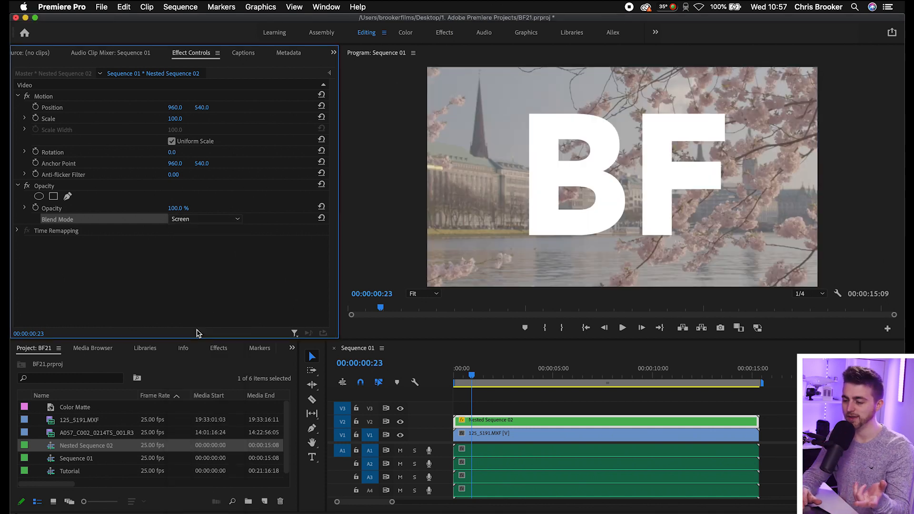
{"action": "left_click", "coordinate": [204, 219]}
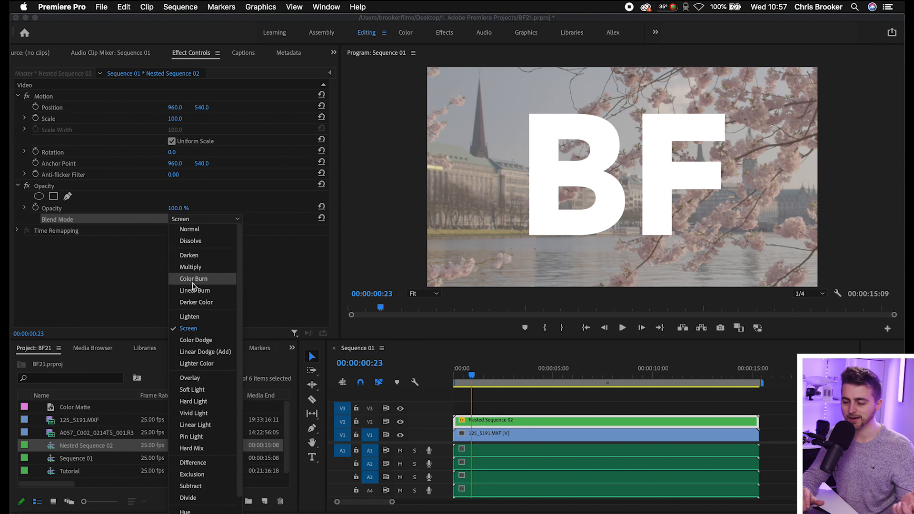
{"action": "left_click", "coordinate": [196, 258]}
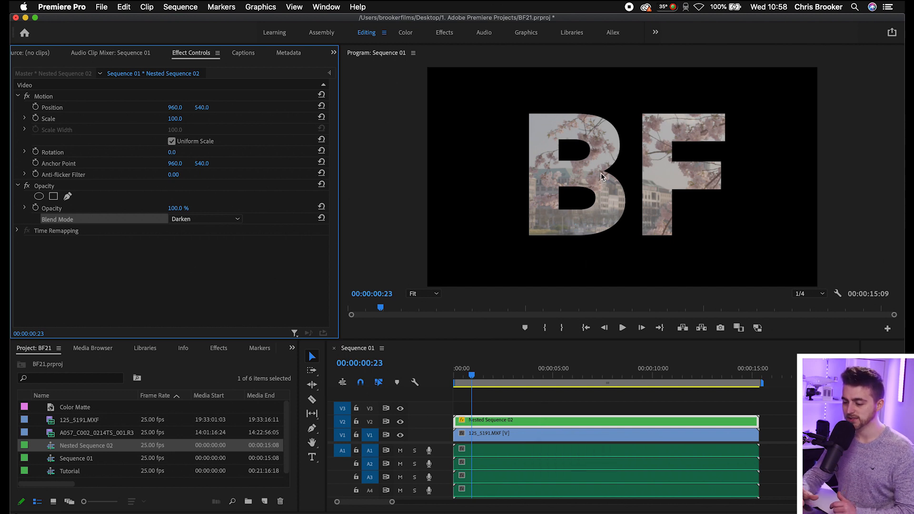
Open the nested sequence and set the BF title's font size to 976.
{"action": "double_click", "coordinate": [502, 422]}
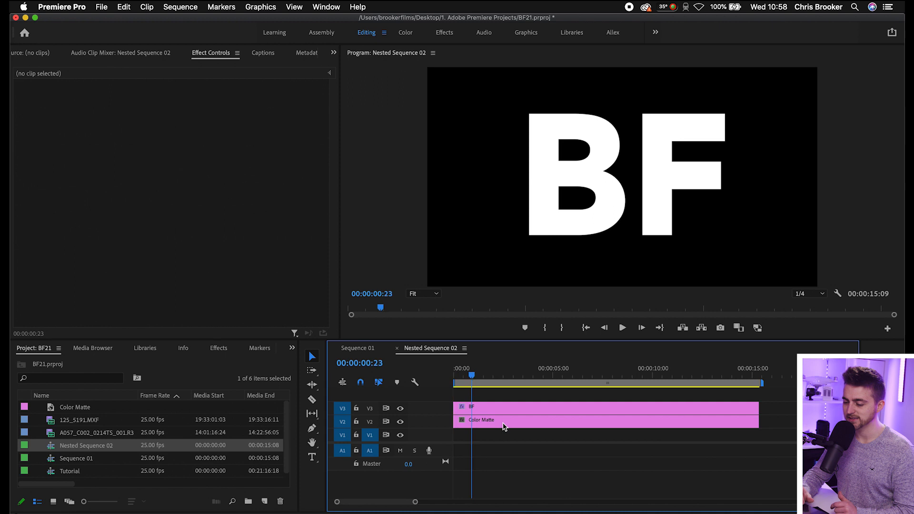
{"action": "left_click", "coordinate": [489, 407]}
{"action": "left_click", "coordinate": [596, 203]}
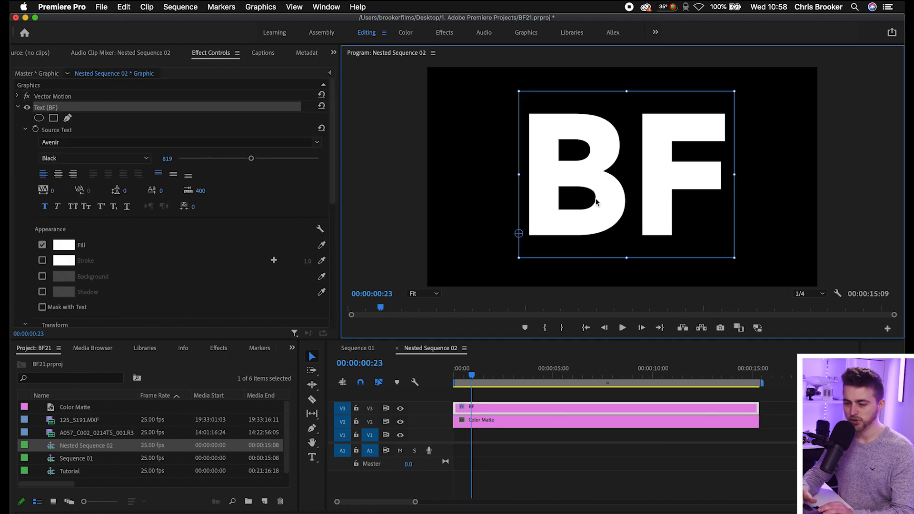
{"action": "left_click_drag", "start_coordinate": [251, 159], "coordinate": [265, 158]}
Insert "Rv" between the B and the F so the title reads BRvF.
{"action": "double_click", "coordinate": [598, 215]}
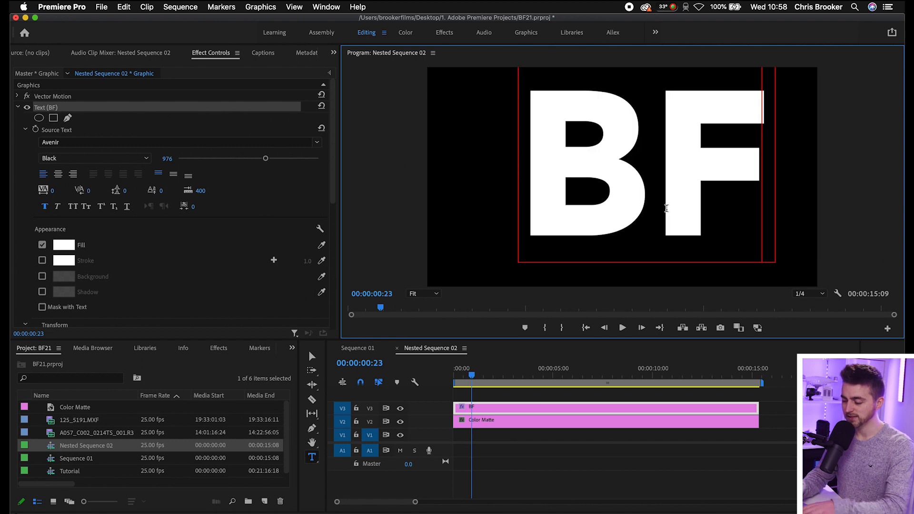
{"action": "left_click", "coordinate": [667, 208]}
{"action": "type", "text": "Rv"}
{"action": "left_click", "coordinate": [588, 216]}
Set the BRvF title's font size to 716 and centre it in the frame.
{"action": "left_click", "coordinate": [312, 357]}
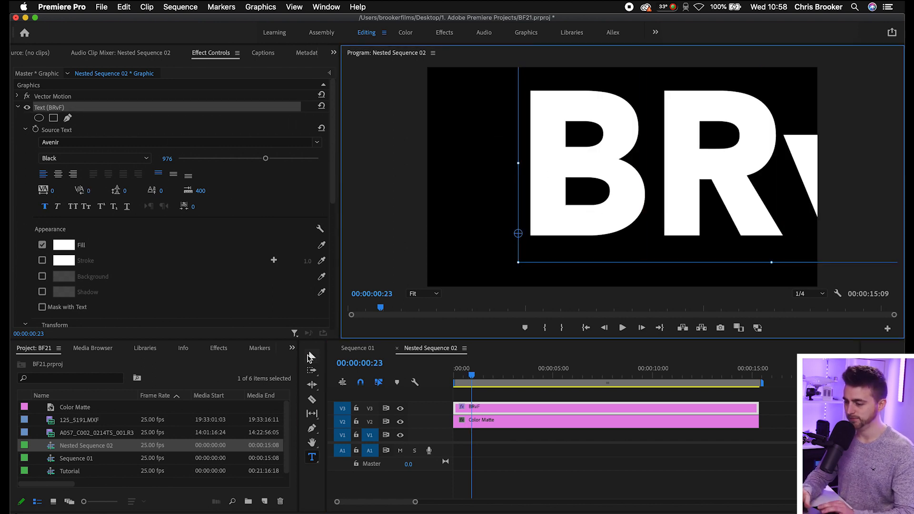
{"action": "left_click_drag", "start_coordinate": [736, 191], "coordinate": [590, 182]}
{"action": "left_click_drag", "start_coordinate": [262, 161], "coordinate": [241, 159]}
{"action": "left_click_drag", "start_coordinate": [666, 166], "coordinate": [665, 157]}
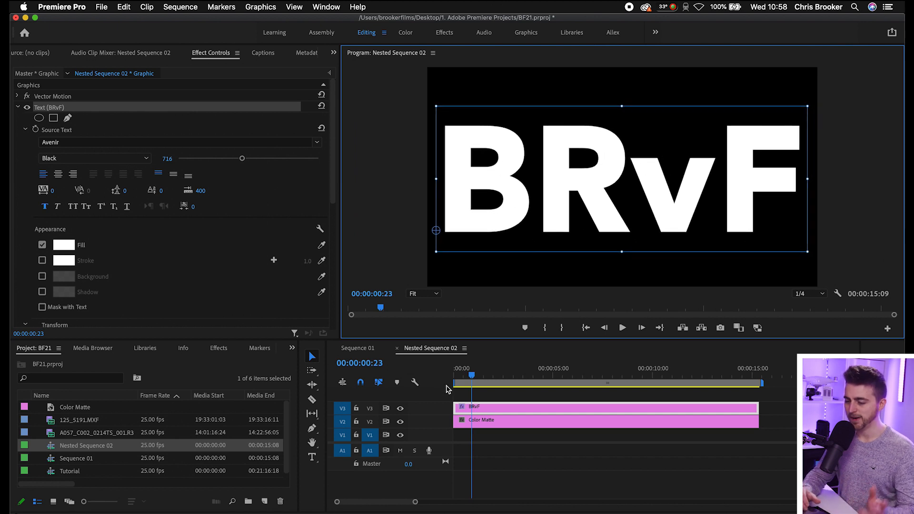
In Sequence 01, hide track V2 and set the footage clip's scale to 52.
{"action": "left_click", "coordinate": [397, 351]}
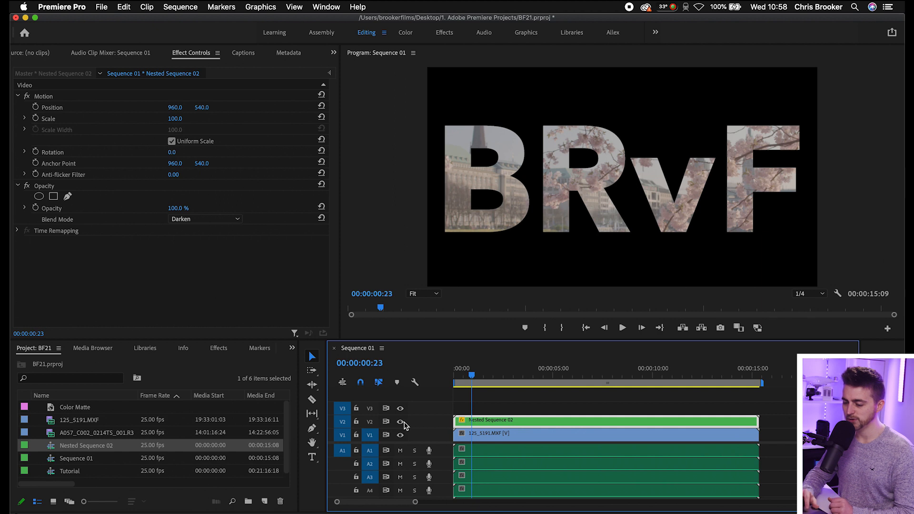
{"action": "left_click", "coordinate": [401, 422]}
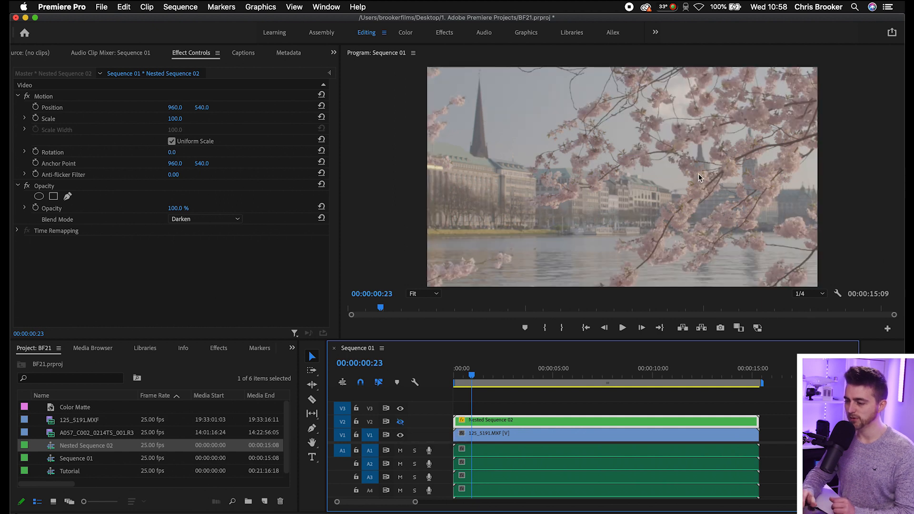
{"action": "left_click", "coordinate": [526, 434]}
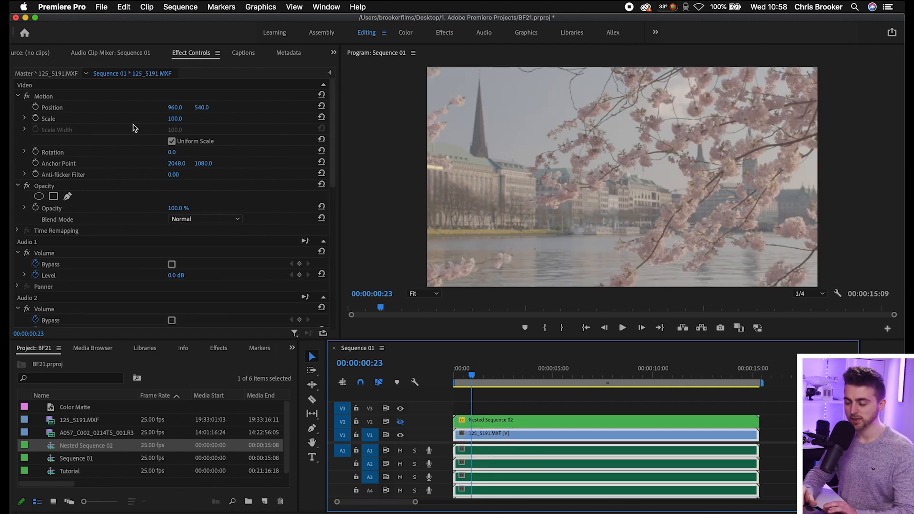
{"action": "left_click_drag", "start_coordinate": [183, 119], "coordinate": [152, 118]}
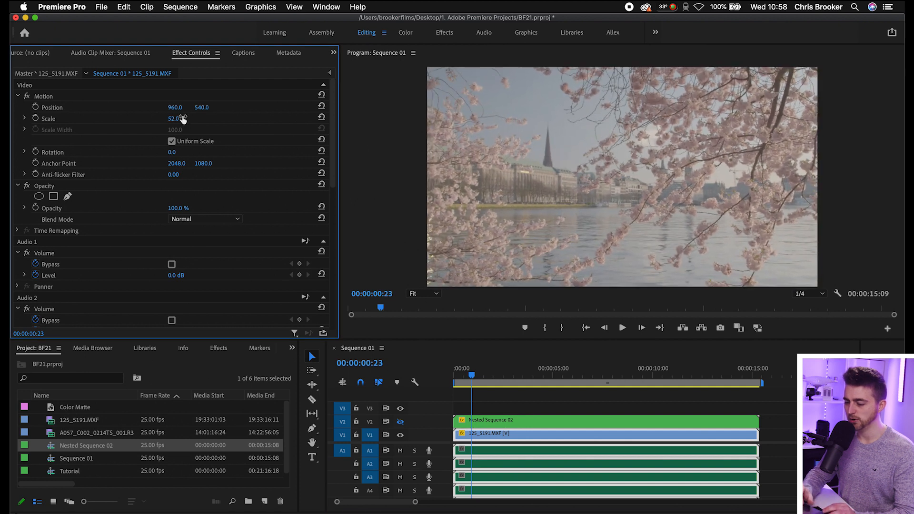
Search the effects for "lumetr" and apply Lumetri Color to the footage clip on V1.
{"action": "left_click", "coordinate": [218, 348]}
{"action": "left_click", "coordinate": [65, 364]}
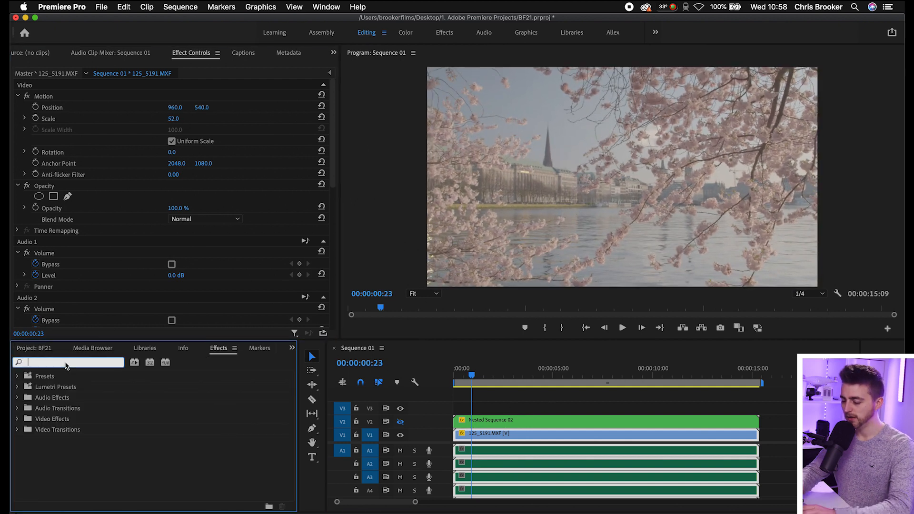
{"action": "type", "text": "lumetr"}
{"action": "scroll", "coordinate": [73, 474], "scroll_direction": "down", "scroll_amount": 5}
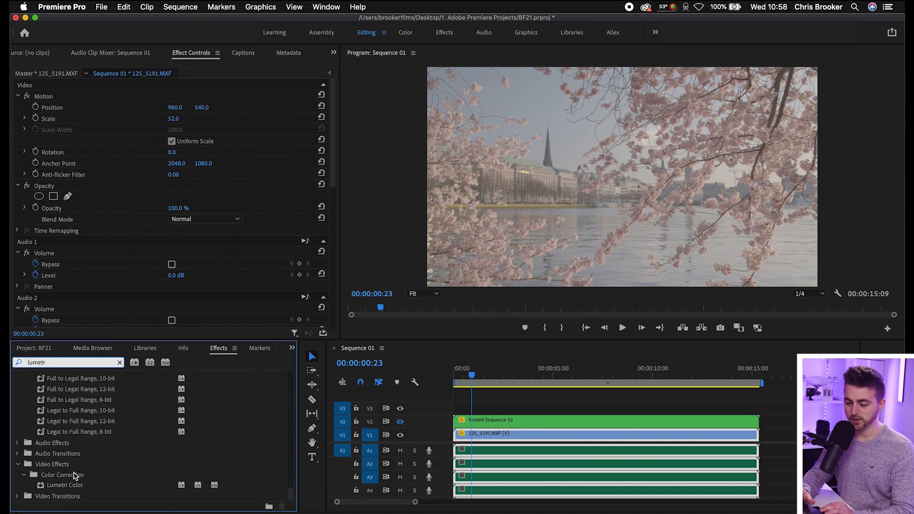
{"action": "left_click_drag", "start_coordinate": [79, 486], "coordinate": [552, 434]}
Set the footage clip's Lumetri input LUT to AlexaV3_K1S1_LogC2Video_DCIP3_EE.
{"action": "left_click", "coordinate": [30, 159]}
{"action": "left_click", "coordinate": [212, 180]}
{"action": "left_click", "coordinate": [208, 240]}
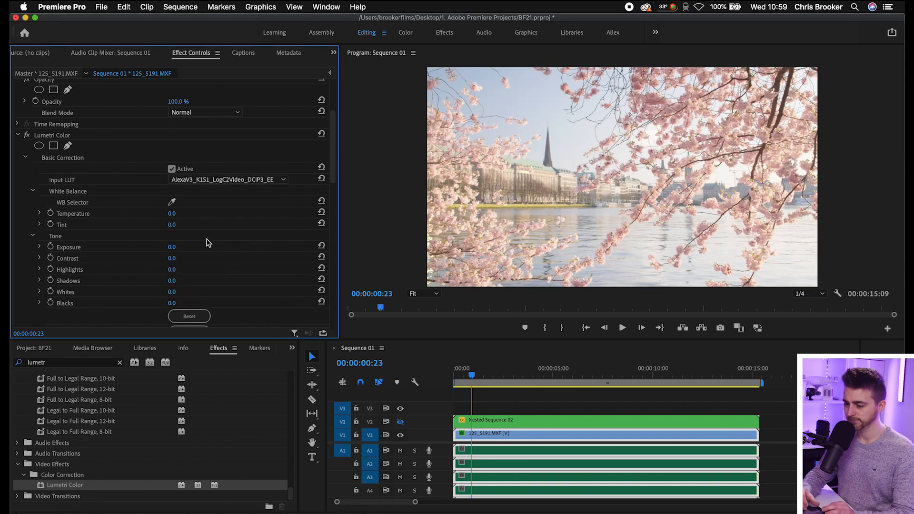
Turn track V2's visibility back on and compare the picture with and without the title.
{"action": "left_click", "coordinate": [401, 423]}
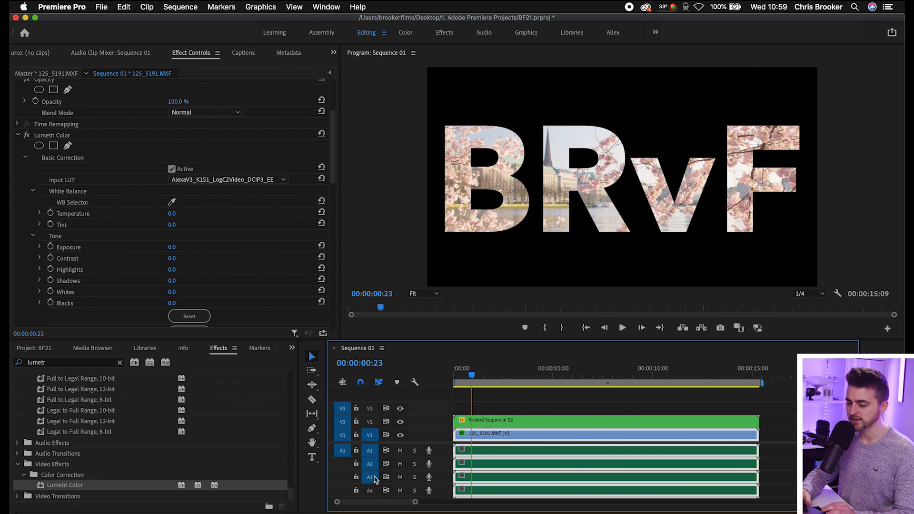
{"action": "left_click", "coordinate": [400, 422]}
{"action": "left_click", "coordinate": [400, 421]}
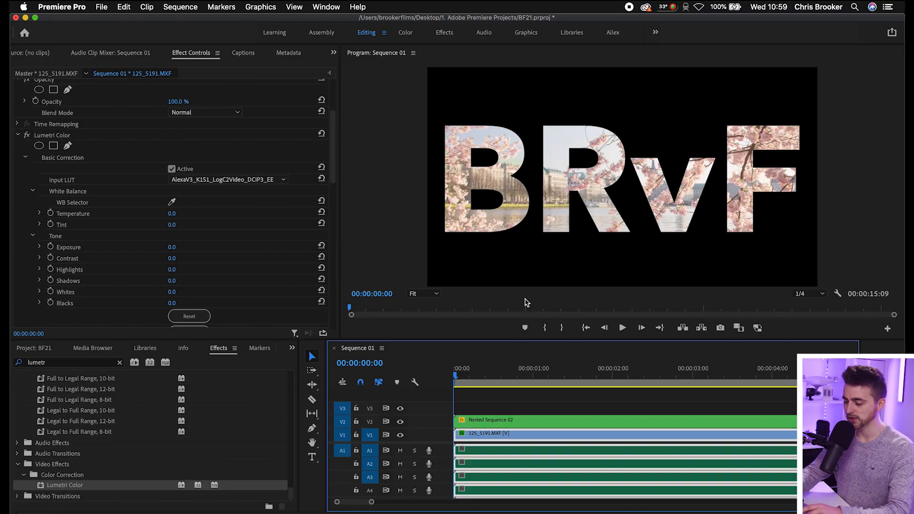
Cut the nested sequence on V2 at every single frame across its first 16 frames.
{"action": "key", "text": "equal"}
{"action": "key", "text": "equal"}
{"action": "key", "text": "v"}
{"action": "left_click_drag", "start_coordinate": [614, 377], "coordinate": [433, 373]}
{"action": "key", "text": "c"}
{"action": "key", "text": "equal"}
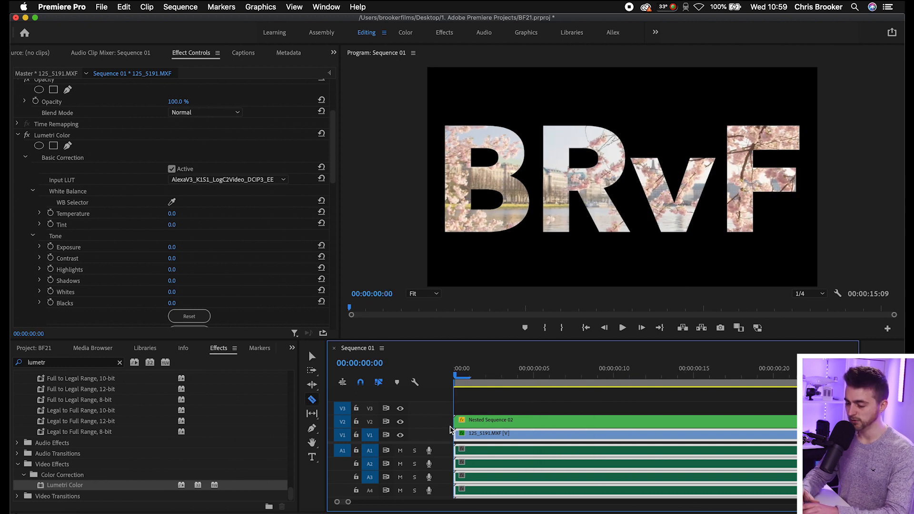
{"action": "left_click", "coordinate": [476, 420]}
{"action": "left_click", "coordinate": [492, 420]}
{"action": "left_click", "coordinate": [508, 420]}
{"action": "left_click", "coordinate": [523, 420]}
{"action": "left_click", "coordinate": [540, 420]}
{"action": "left_click", "coordinate": [572, 420]}
{"action": "left_click", "coordinate": [603, 420]}
{"action": "left_click", "coordinate": [619, 420]}
{"action": "left_click", "coordinate": [648, 420]}
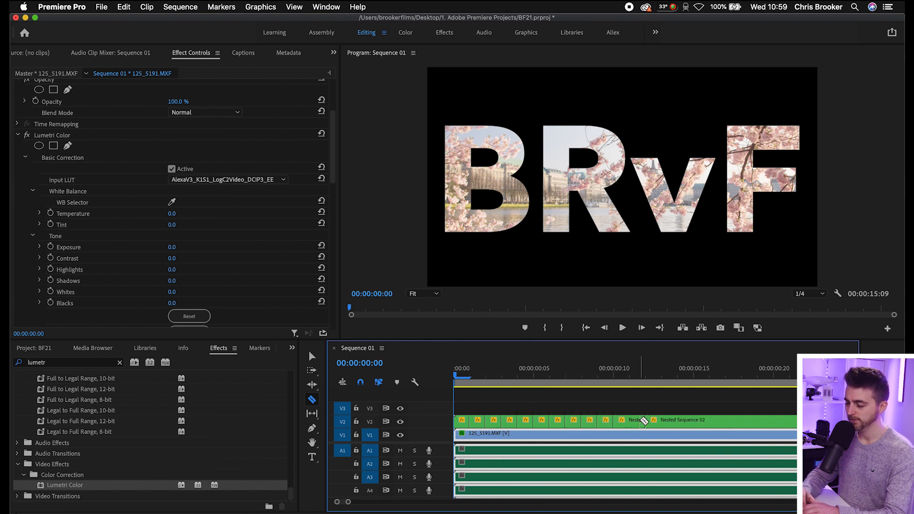
{"action": "left_click", "coordinate": [667, 420]}
{"action": "left_click", "coordinate": [683, 419]}
{"action": "left_click", "coordinate": [699, 420]}
{"action": "left_click", "coordinate": [715, 420]}
Delete every second one-frame piece of the nested sequence to make a flicker at the start.
{"action": "key", "text": "v"}
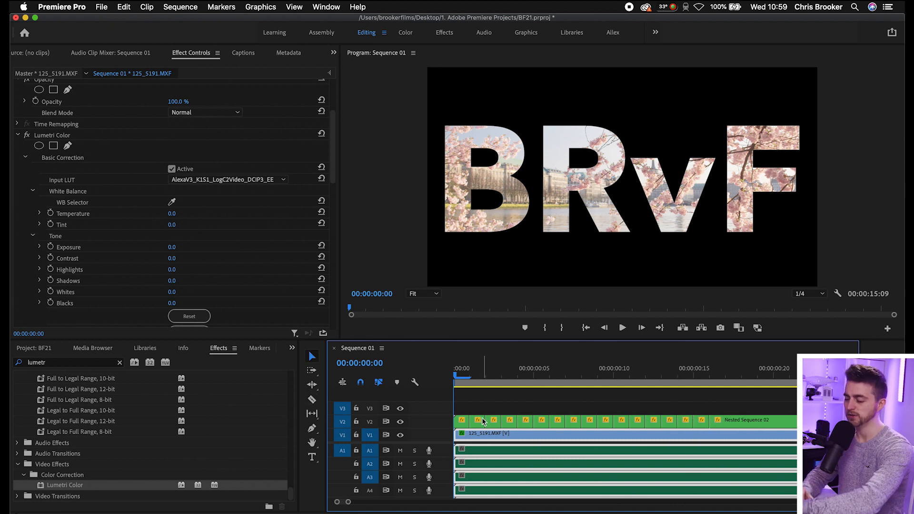
{"action": "left_click", "coordinate": [480, 419]}
{"action": "key", "text": "Delete"}
{"action": "left_click", "coordinate": [510, 420]}
{"action": "key", "text": "Delete"}
{"action": "left_click", "coordinate": [546, 423]}
{"action": "key", "text": "Delete"}
{"action": "left_click", "coordinate": [573, 422]}
{"action": "key", "text": "Delete"}
{"action": "left_click", "coordinate": [606, 422]}
{"action": "key", "text": "Delete"}
{"action": "left_click", "coordinate": [638, 423]}
{"action": "key", "text": "Delete"}
{"action": "left_click", "coordinate": [669, 422]}
{"action": "key", "text": "Delete"}
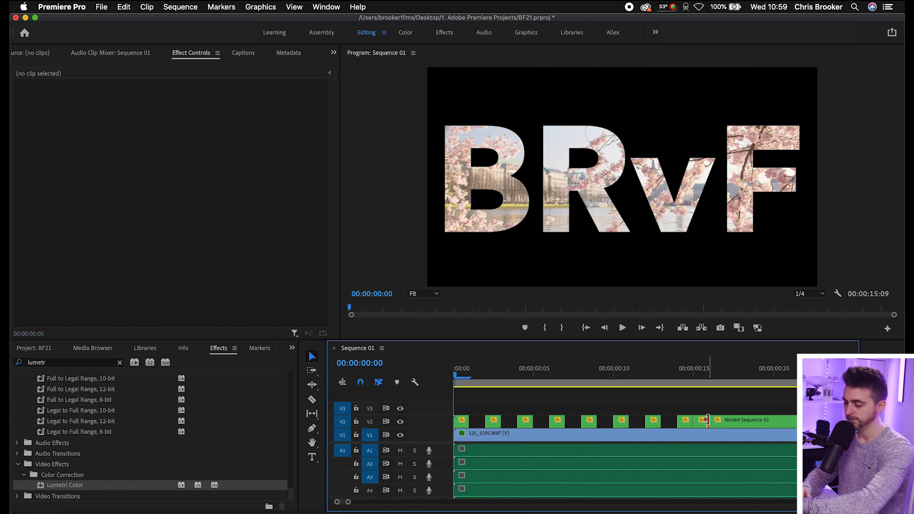
{"action": "left_click", "coordinate": [704, 420]}
{"action": "key", "text": "Delete"}
Step through the flickering title frames and play the sequence from the beginning to check the effect.
{"action": "key", "text": "Right"}
{"action": "key", "text": "Right"}
{"action": "key", "text": "Right"}
{"action": "key", "text": "Right"}
{"action": "key", "text": "Right"}
{"action": "key", "text": "Right"}
{"action": "key", "text": "Right"}
{"action": "key", "text": "Right"}
{"action": "key", "text": "Right"}
{"action": "key", "text": "Right"}
{"action": "key", "text": "Right"}
{"action": "key", "text": "Right"}
{"action": "key", "text": "Right"}
{"action": "key", "text": "Right"}
{"action": "key", "text": "Right"}
{"action": "key", "text": "Right"}
{"action": "key", "text": "Right"}
{"action": "key", "text": "Right"}
{"action": "key", "text": "Right"}
{"action": "key", "text": "Right"}
{"action": "key", "text": "Right"}
{"action": "key", "text": "Right"}
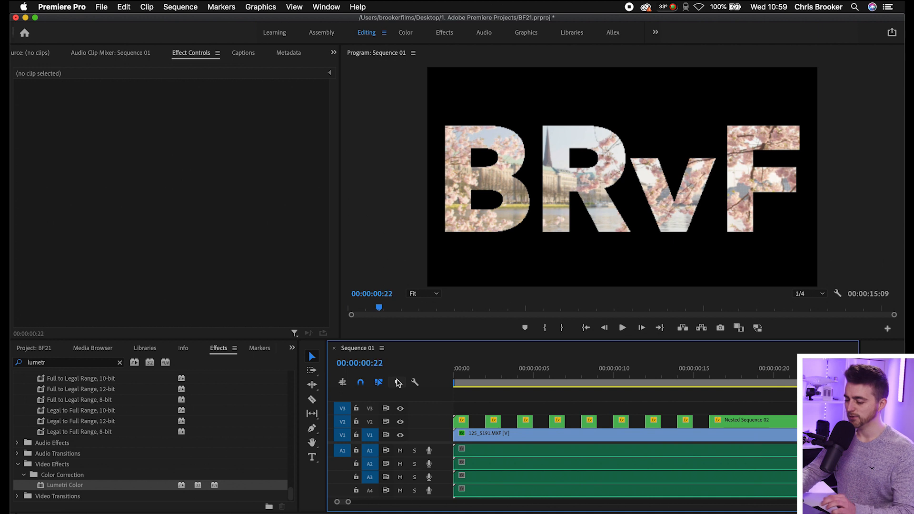
{"action": "key", "text": "minus"}
{"action": "key", "text": "minus"}
{"action": "key", "text": "Home"}
{"action": "key", "text": "space"}
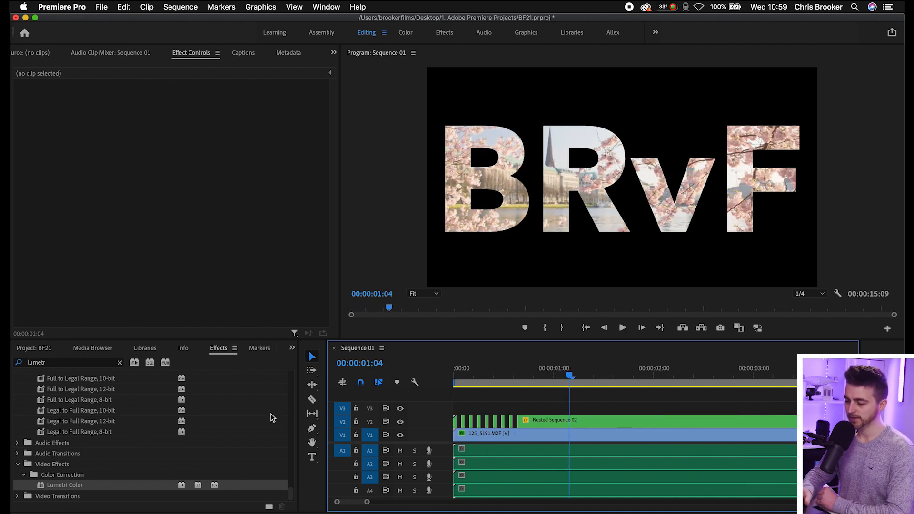
Open the nested title sequence and keyframe the BRvF title's Motion position on the first frame, with its vertical value at 687.
{"action": "double_click", "coordinate": [577, 424]}
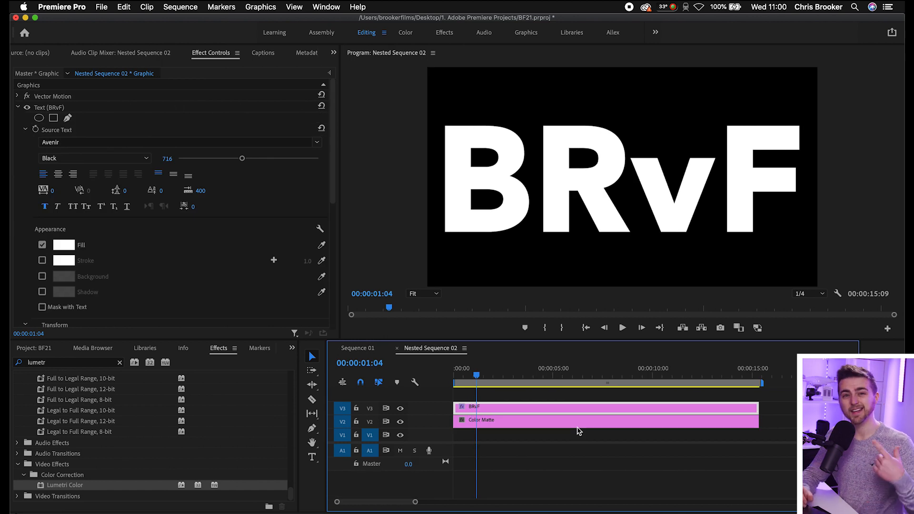
{"action": "left_click_drag", "start_coordinate": [464, 369], "coordinate": [429, 370]}
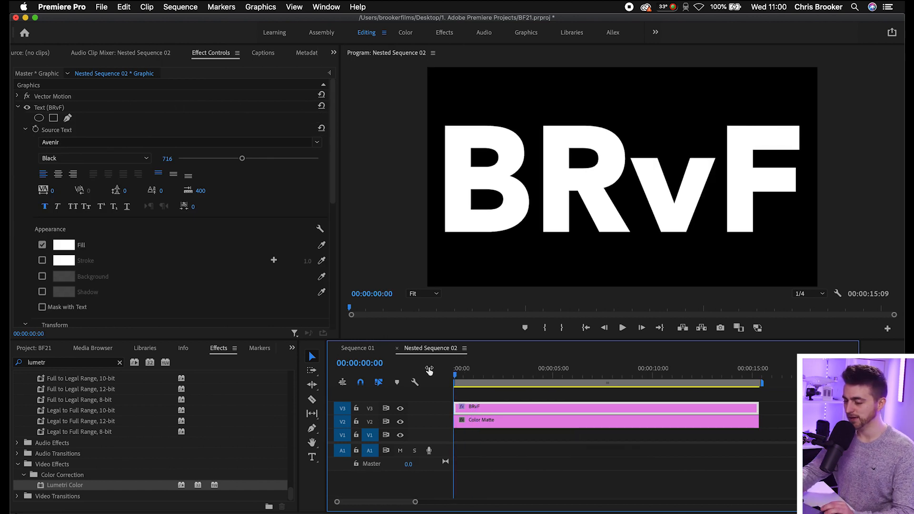
{"action": "key", "text": "equal"}
{"action": "scroll", "coordinate": [214, 267], "scroll_direction": "down", "scroll_amount": 10}
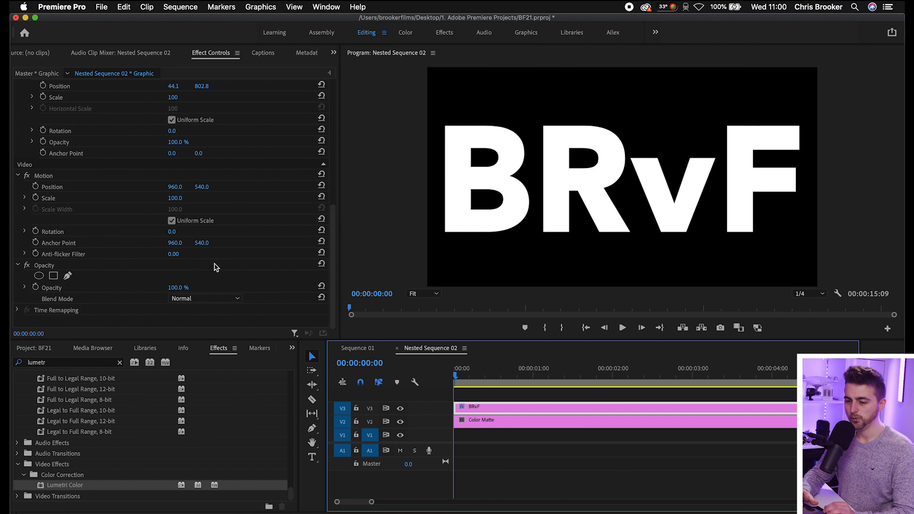
{"action": "left_click", "coordinate": [45, 176]}
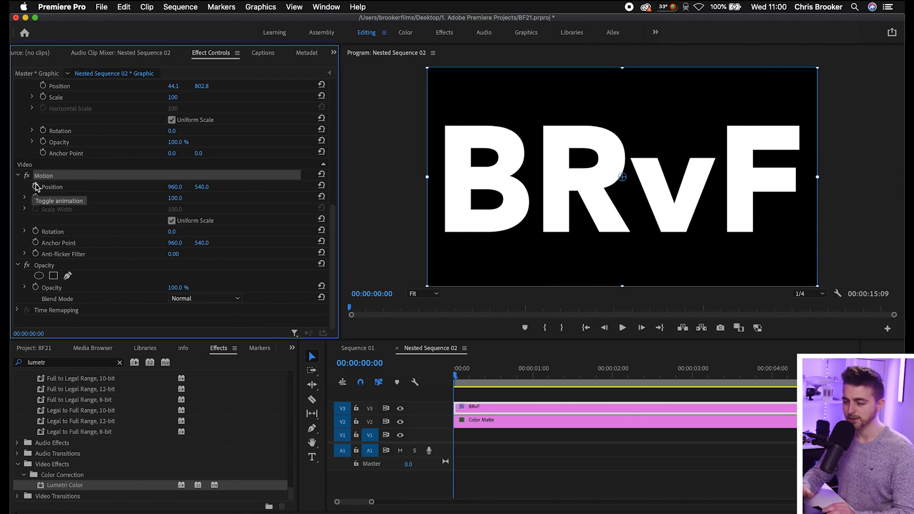
{"action": "left_click", "coordinate": [36, 186]}
{"action": "left_click_drag", "start_coordinate": [204, 187], "coordinate": [206, 187]}
Add a second position keyframe at 00:00:00:10 with the vertical value at 315, and play back the title's upward move.
{"action": "key", "text": "space"}
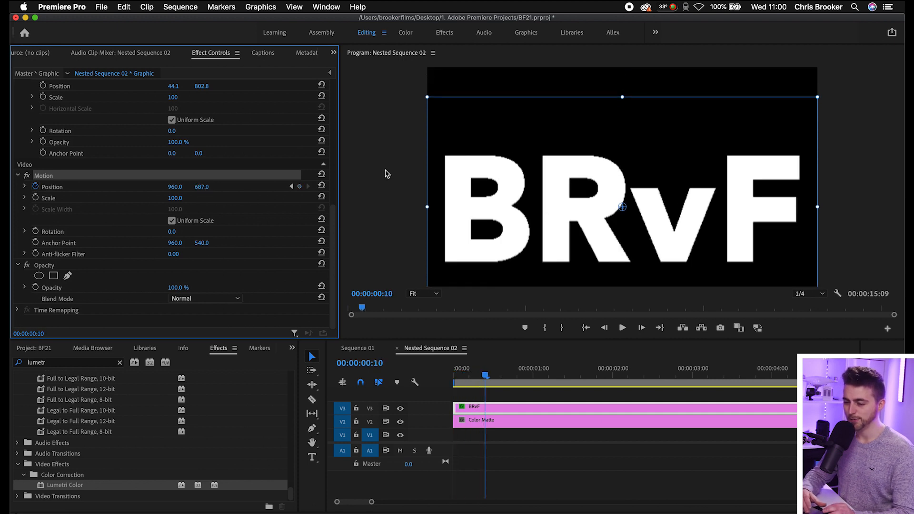
{"action": "left_click_drag", "start_coordinate": [202, 186], "coordinate": [25, 186]}
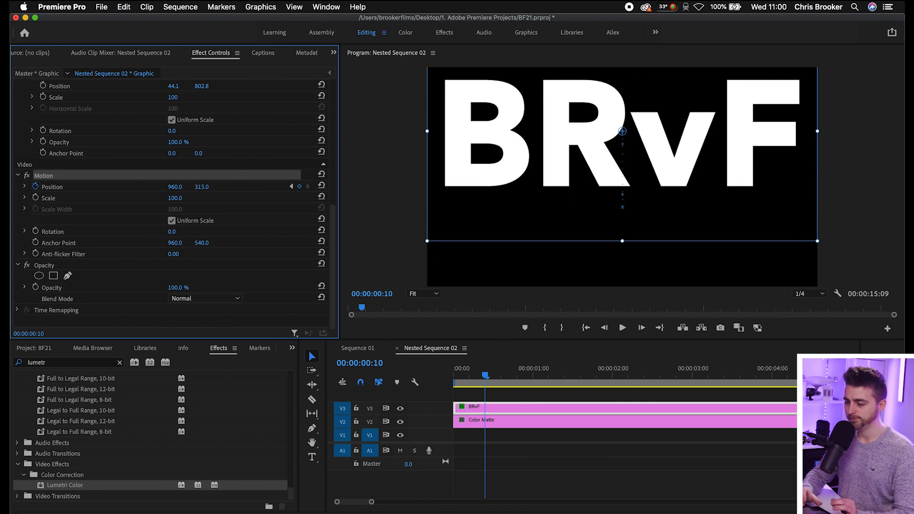
{"action": "left_click_drag", "start_coordinate": [487, 377], "coordinate": [418, 382]}
{"action": "key", "text": "space"}
{"action": "left_click_drag", "start_coordinate": [512, 375], "coordinate": [397, 379]}
{"action": "key", "text": "space"}
Close the nested sequence and play the main sequence from its start to check the moving title with the flicker.
{"action": "left_click", "coordinate": [396, 348]}
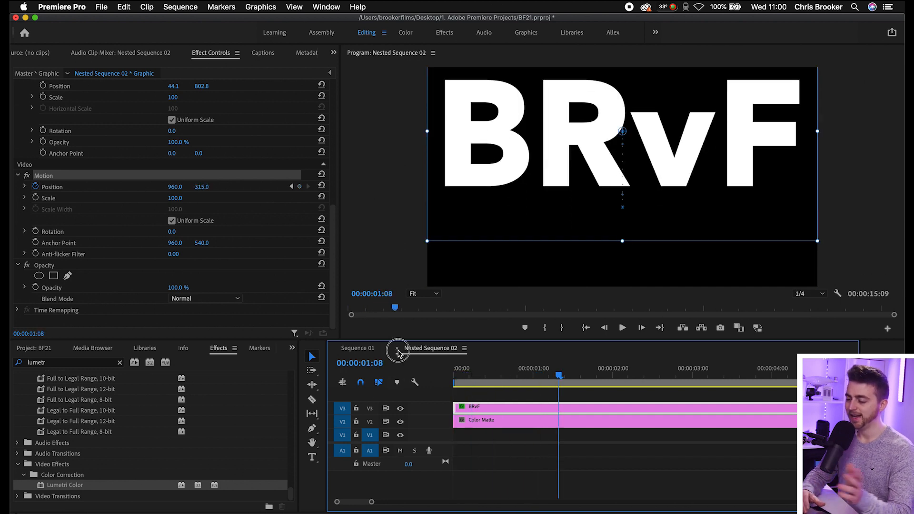
{"action": "left_click", "coordinate": [528, 370]}
{"action": "left_click_drag", "start_coordinate": [528, 371], "coordinate": [431, 374]}
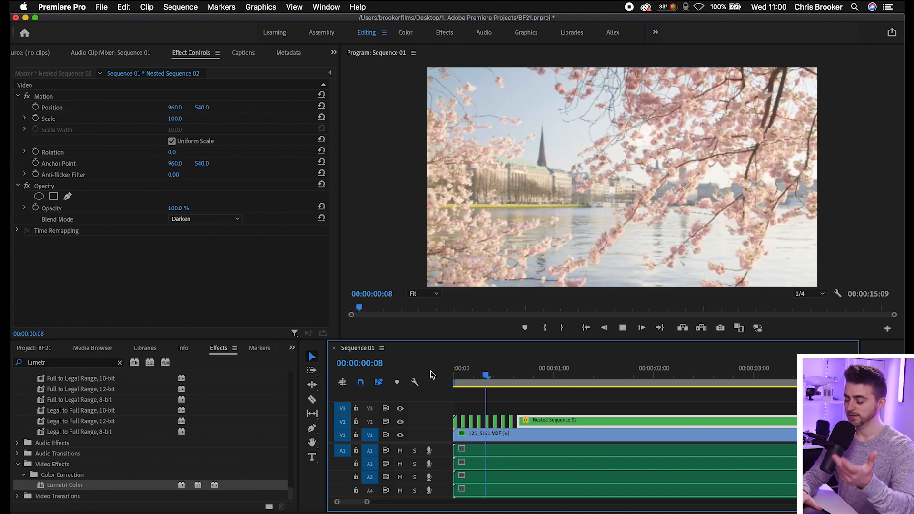
{"action": "left_click_drag", "start_coordinate": [473, 374], "coordinate": [404, 372]}
{"action": "key", "text": "space"}
{"action": "key", "text": "space"}
{"action": "left_click_drag", "start_coordinate": [472, 370], "coordinate": [412, 369]}
{"action": "key", "text": "space"}
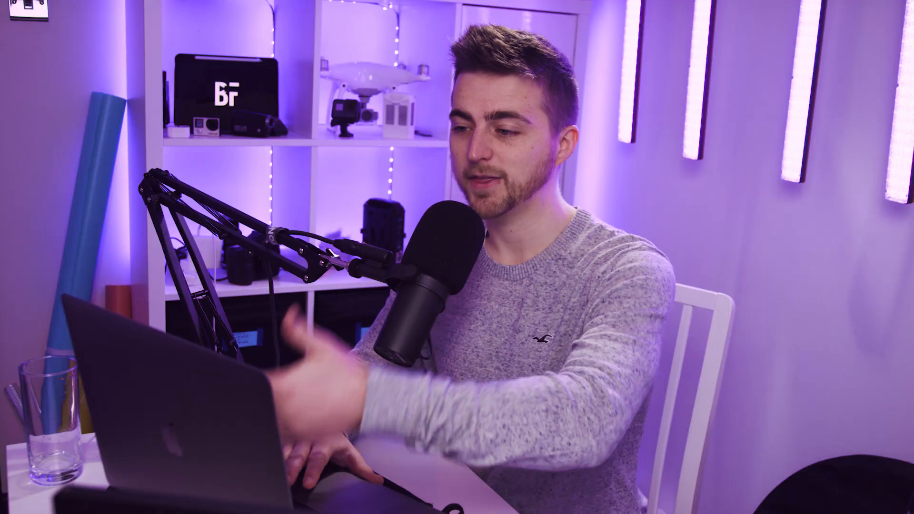